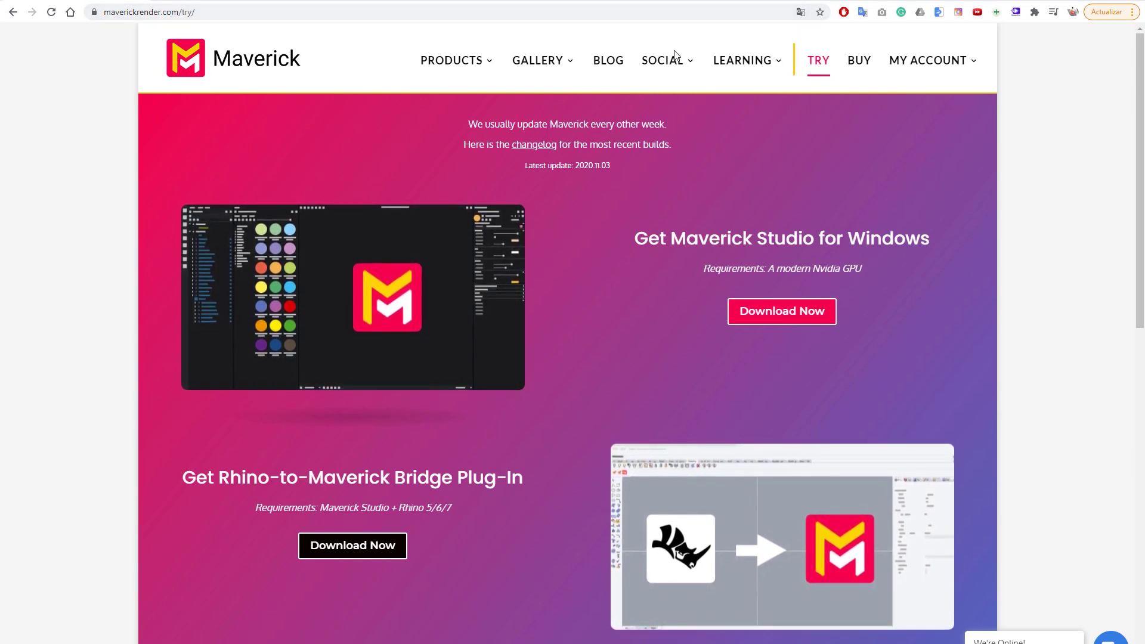
Go to the Maverick Try page and scroll to the Rhino-to-Maverick Bridge plug-in download.
left_click(818, 62)
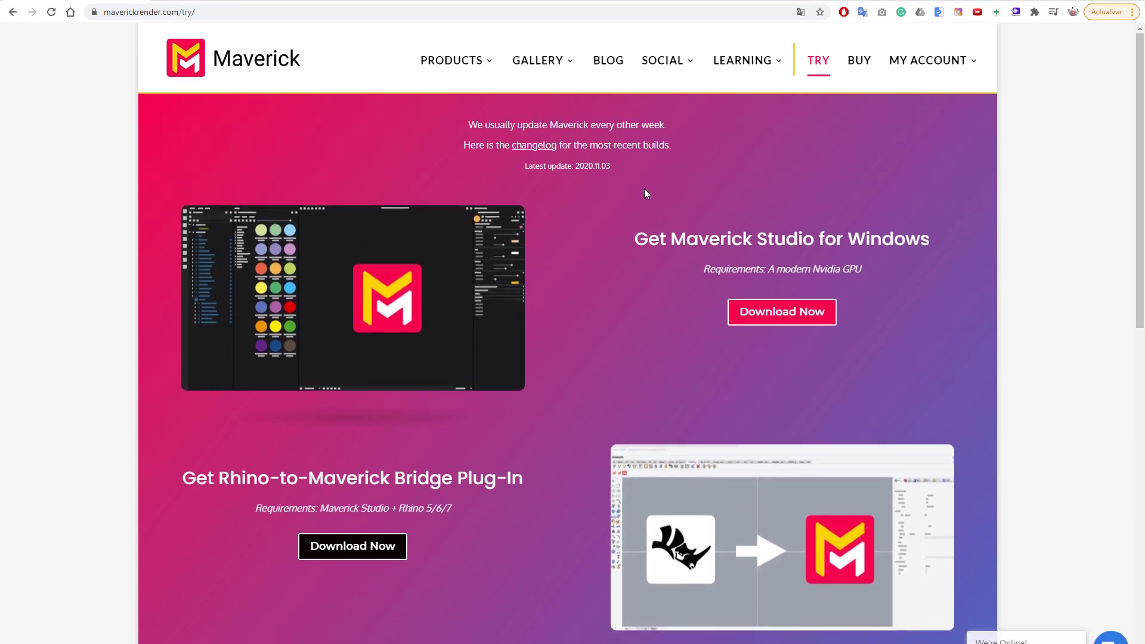
scroll(646, 187, "down", 2)
scroll(646, 191, "down", 2)
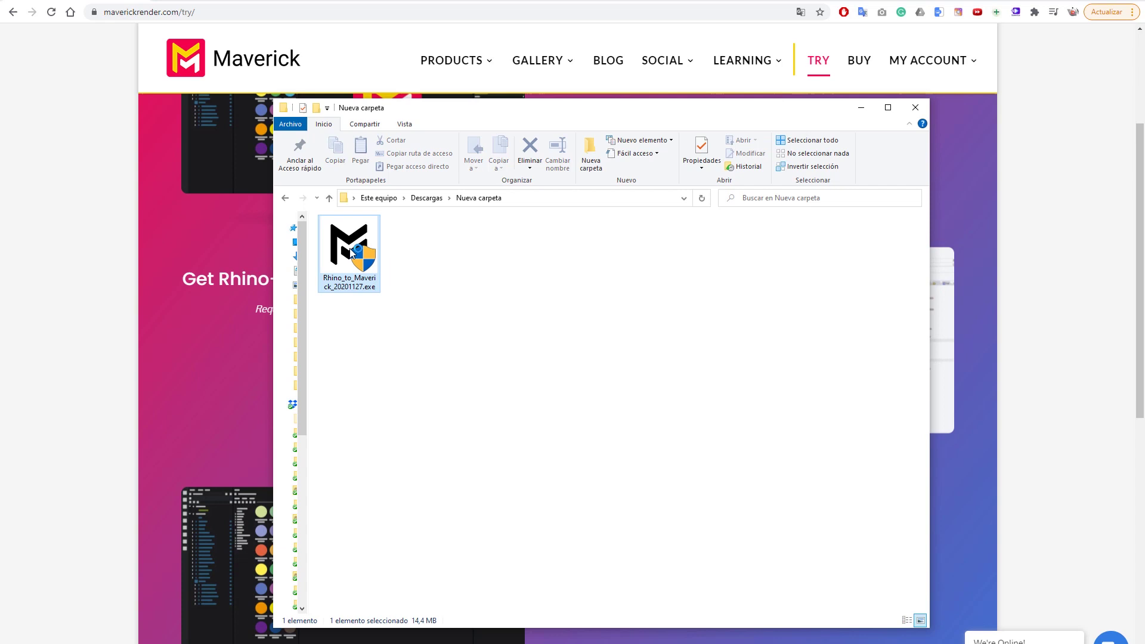
Run the downloaded Rhino_to_Maverick installer through Welcome, License and Install, then Finish.
double_click(350, 251)
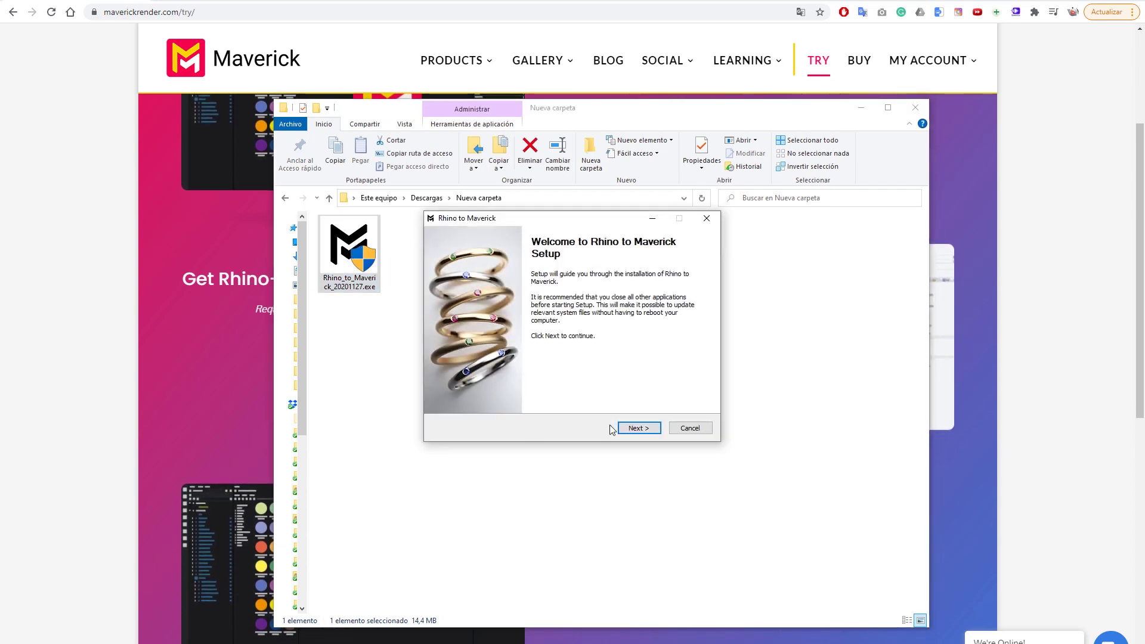
left_click(634, 428)
left_click(633, 429)
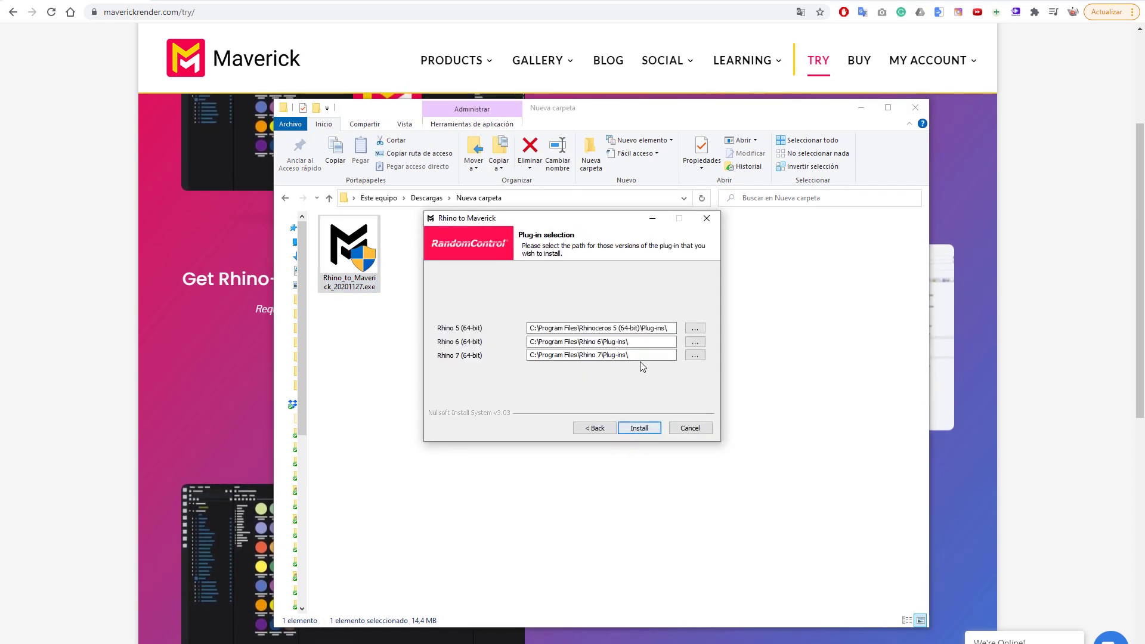
left_click(637, 429)
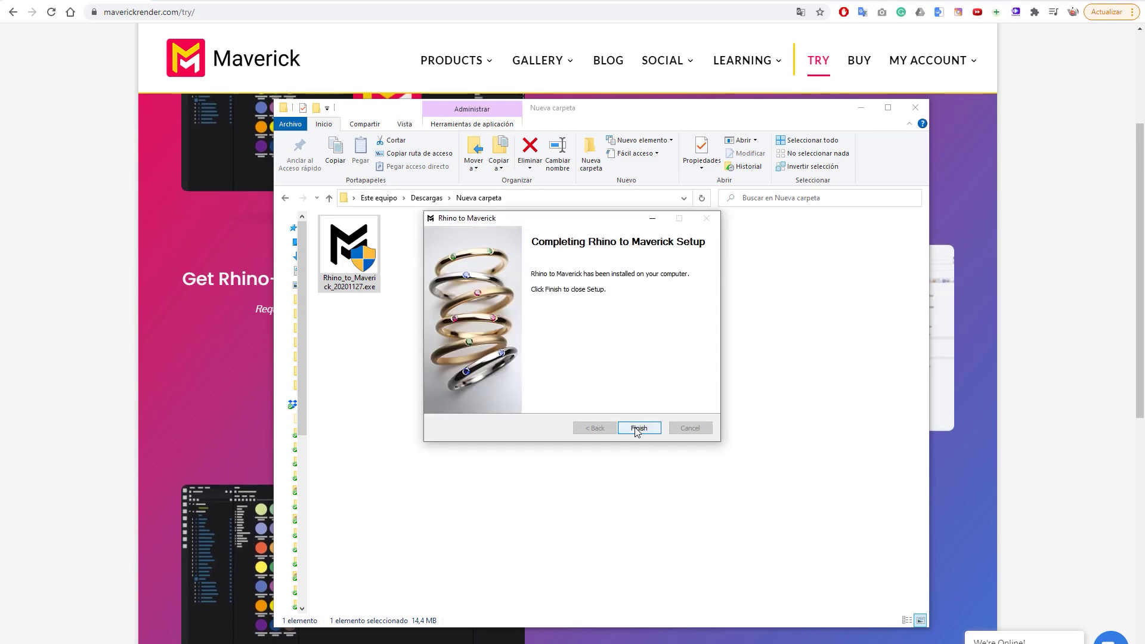
left_click(637, 429)
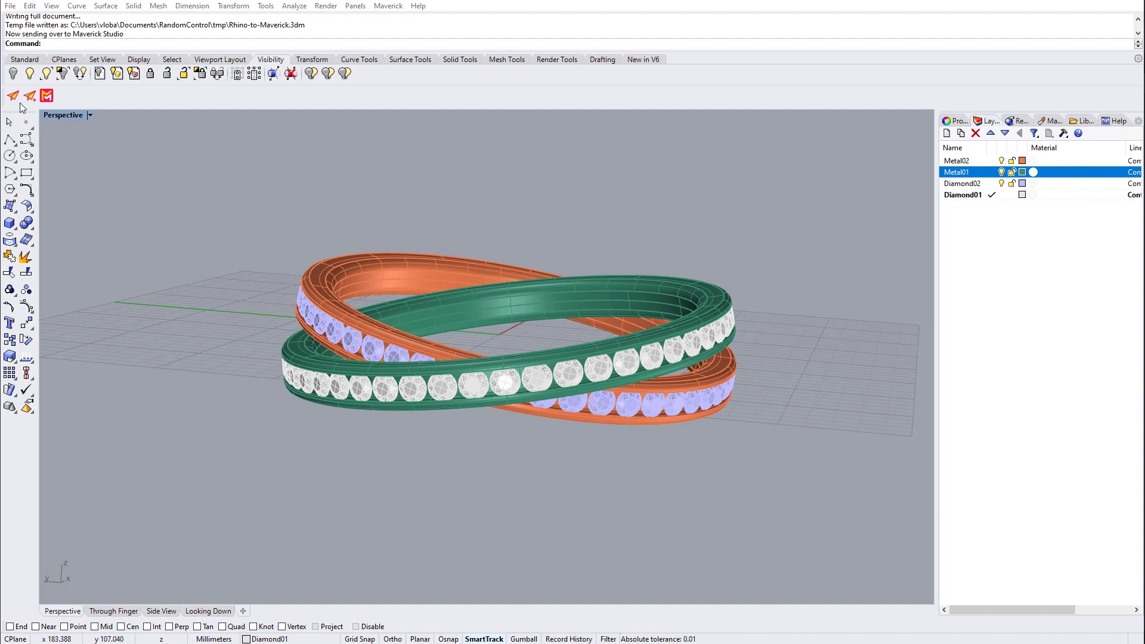
right_click(340, 97)
mouse_move(417, 99)
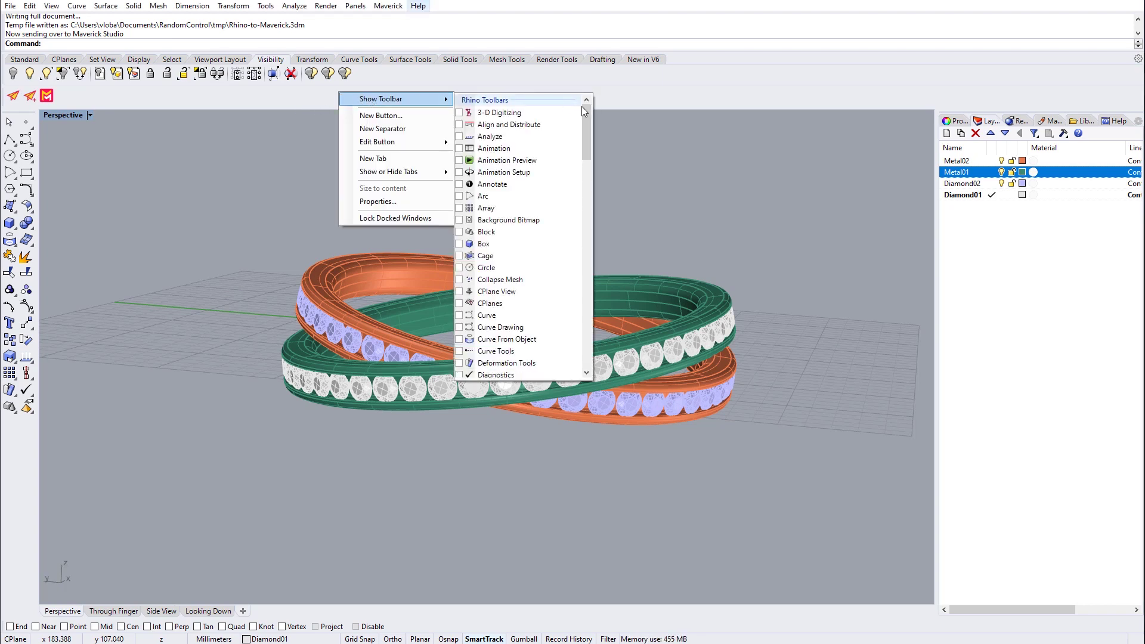
left_click_drag(583, 111, 583, 317)
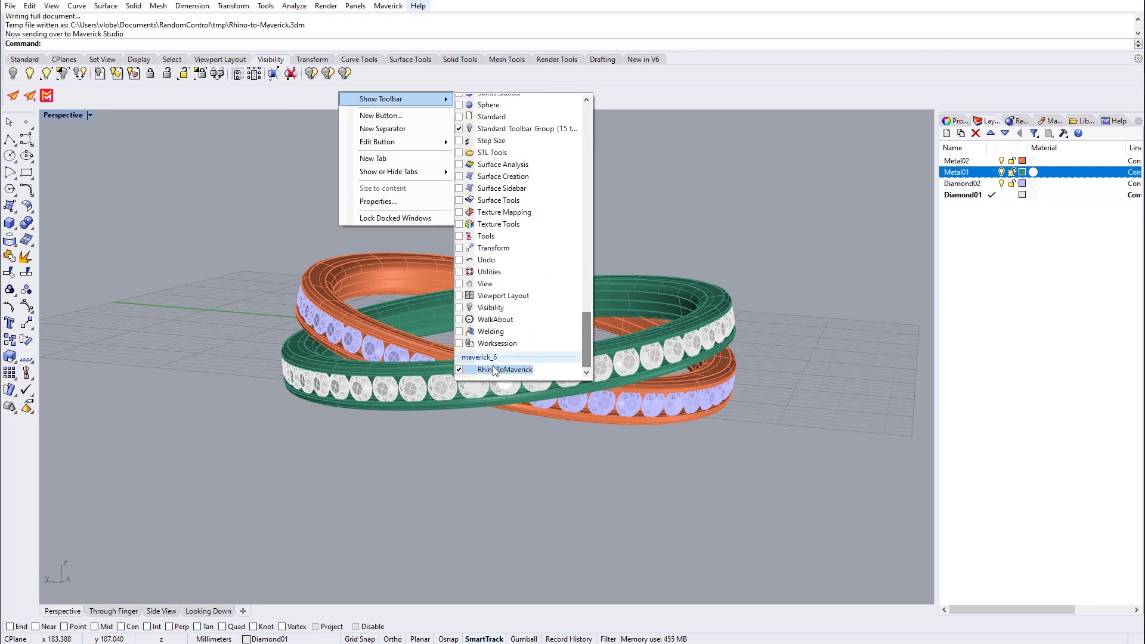
left_click(457, 370)
left_click(458, 371)
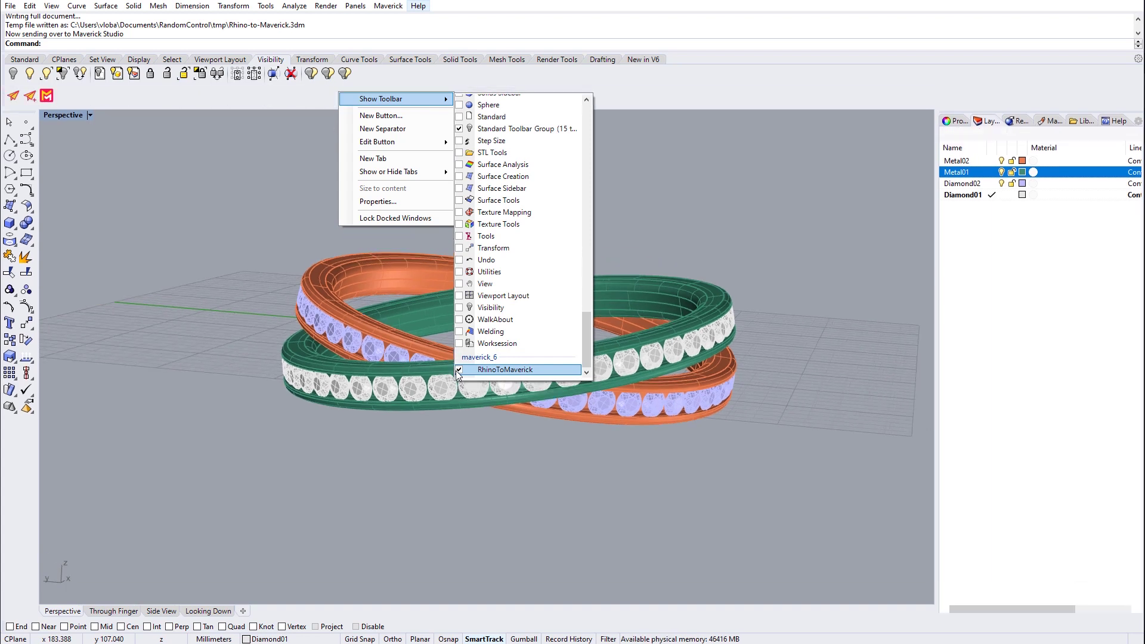
left_click(257, 241)
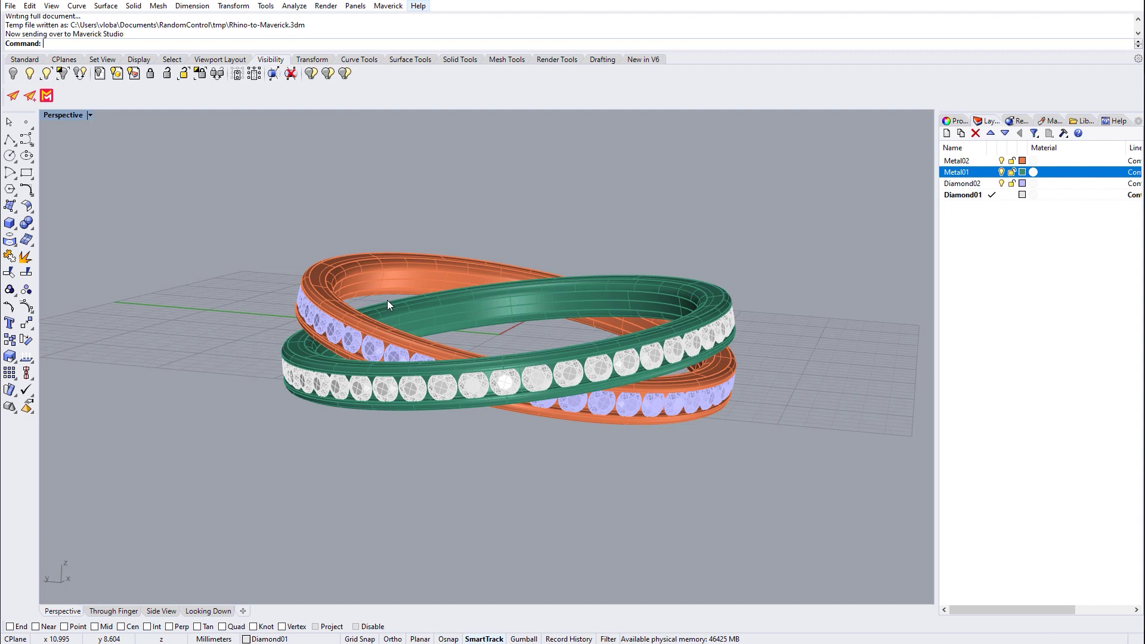
Orbit the Perspective view and toggle the Metal02 and Metal01 layers off and back on.
mouse_move(514, 338)
right_mouse_down()
mouse_move(504, 328)
mouse_move(537, 327)
mouse_move(510, 338)
right_mouse_up()
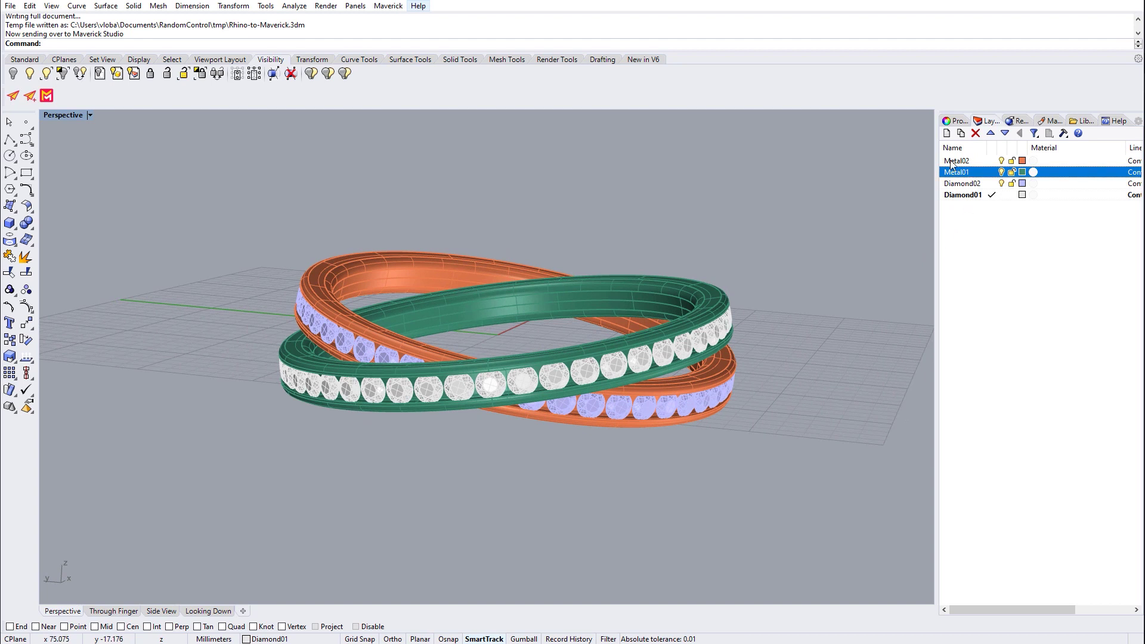
left_click(1001, 161)
left_click(1001, 162)
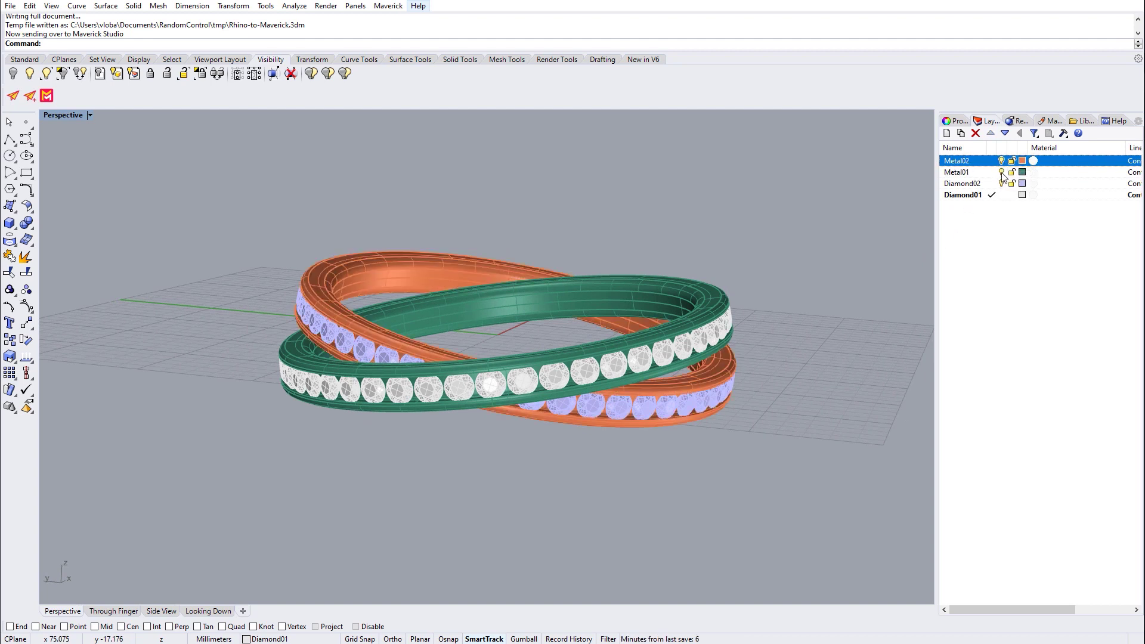
left_click(1001, 172)
left_click(1001, 172)
Toggle the Diamond02 layer off and on, then send the document to Maverick Studio.
left_click(1001, 184)
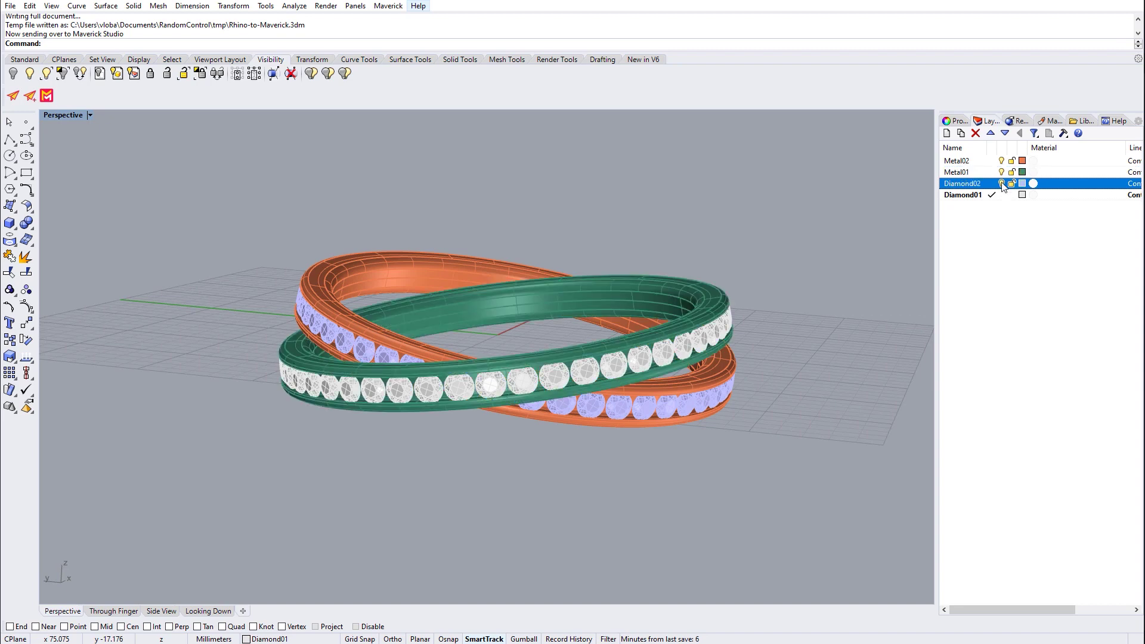
left_click(1001, 184)
left_click(1002, 184)
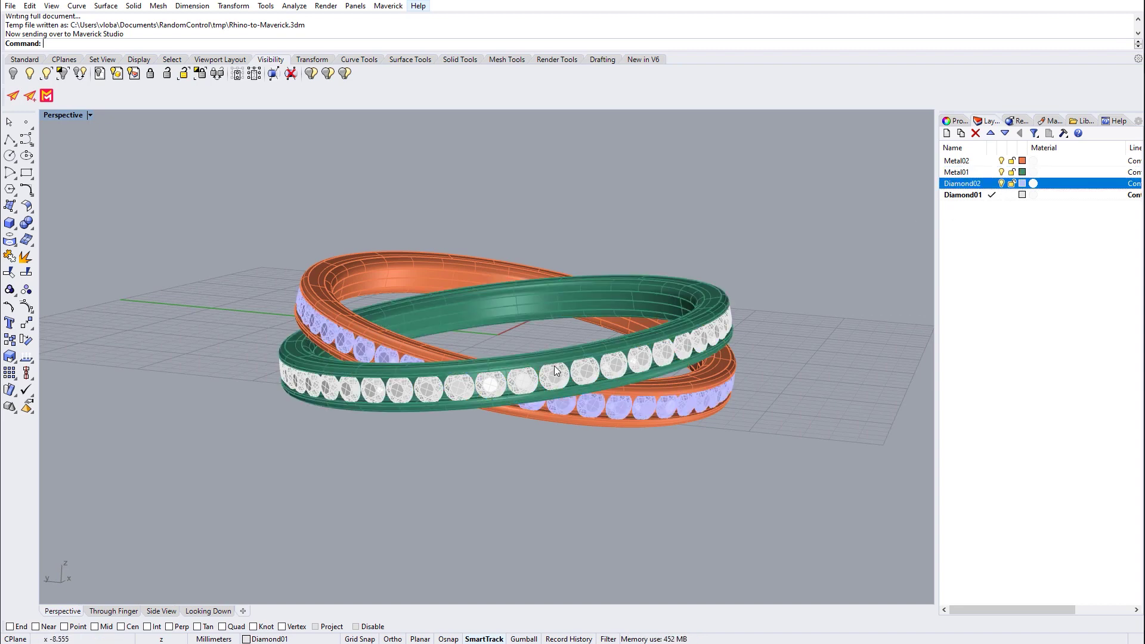
right_click_drag(558, 366, 547, 344)
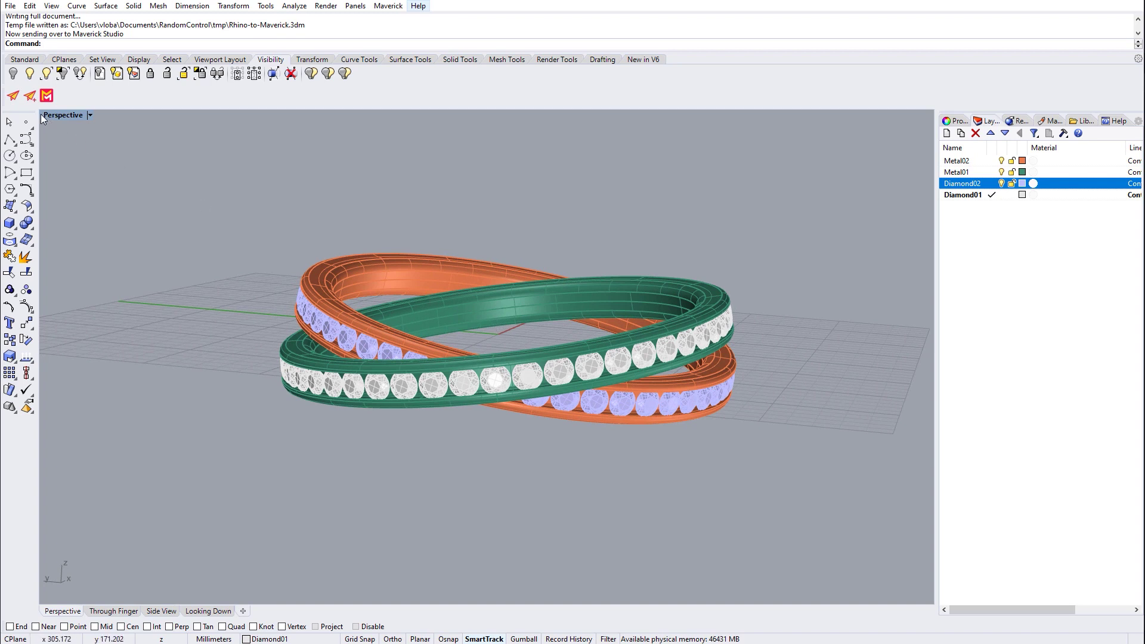
left_click(13, 96)
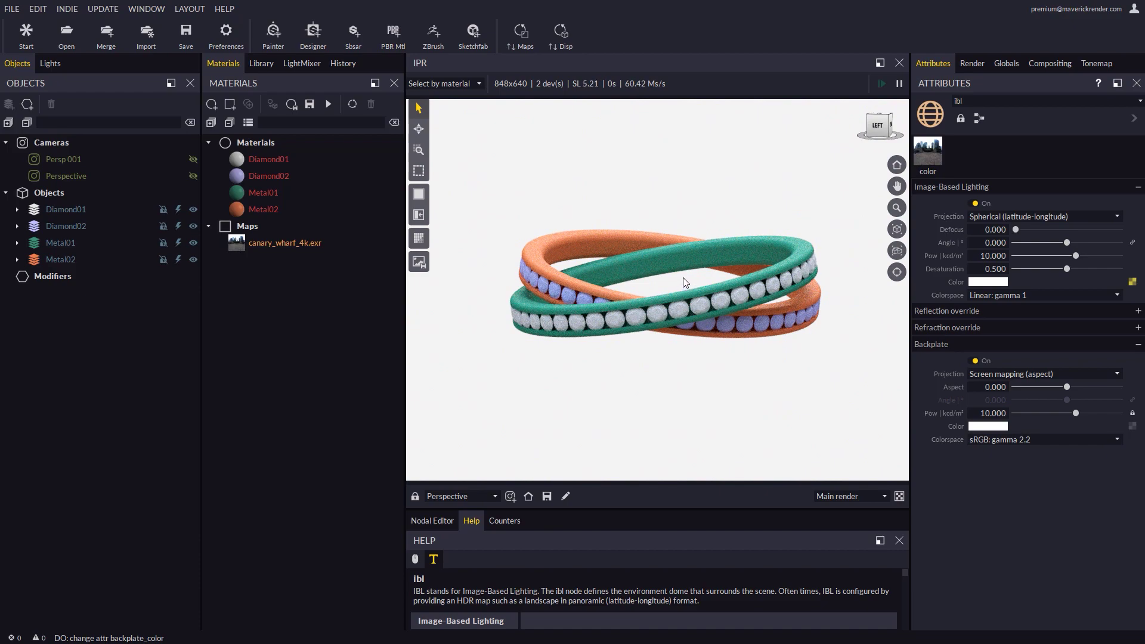
Orbit the render view and open, then close, the Maverick start screen.
mouse_move(674, 285)
left_mouse_down()
mouse_move(654, 291)
mouse_move(667, 289)
left_mouse_up()
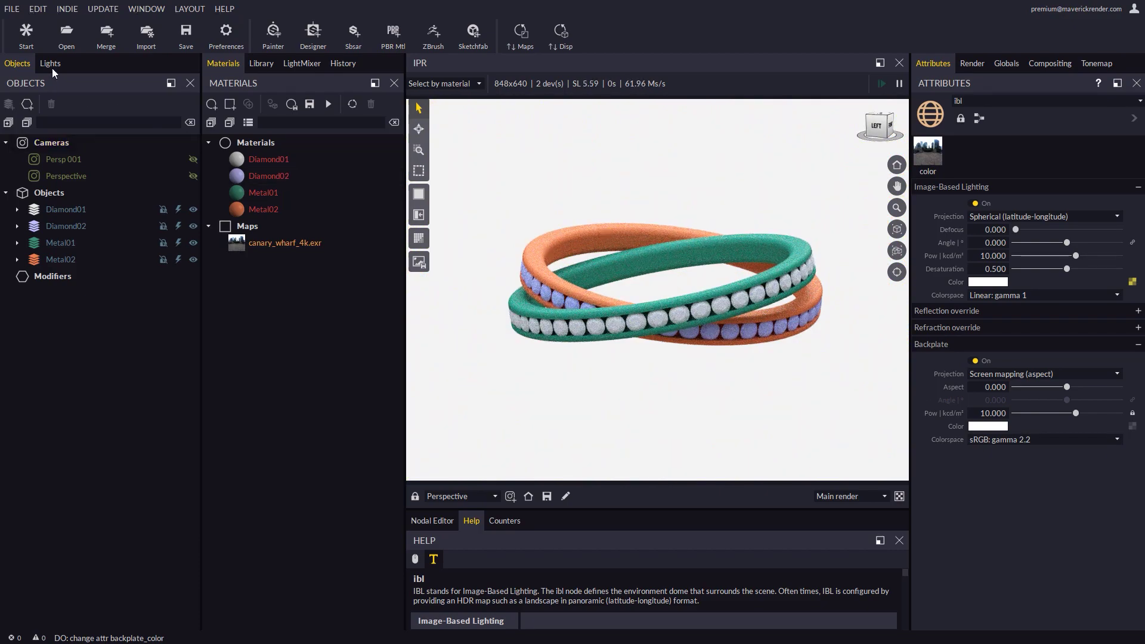
left_click(26, 36)
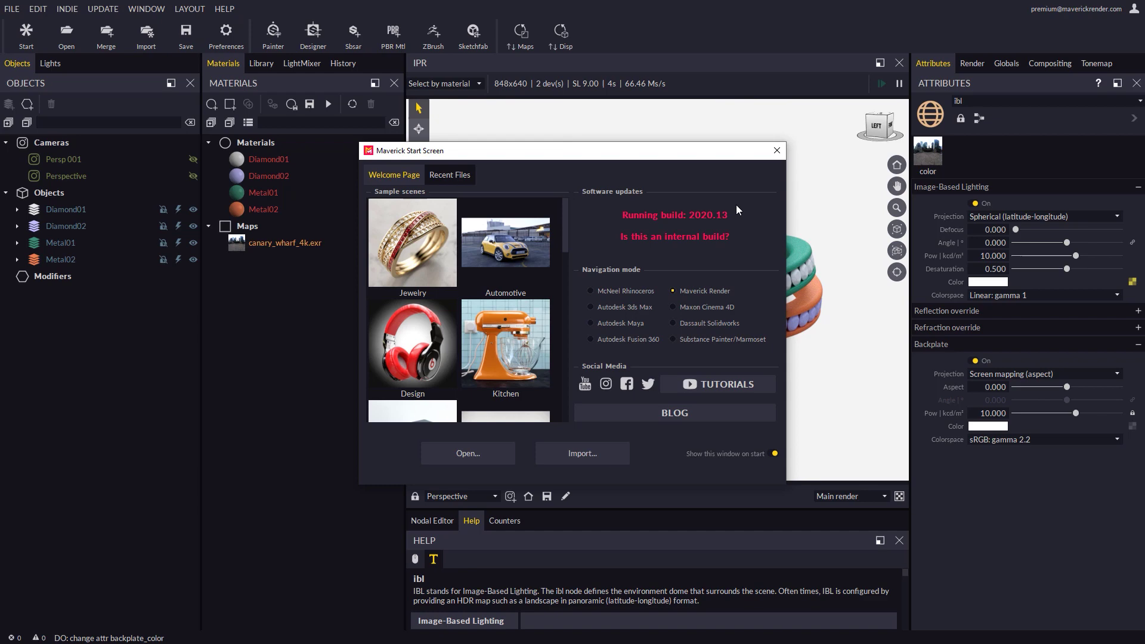
left_click(777, 150)
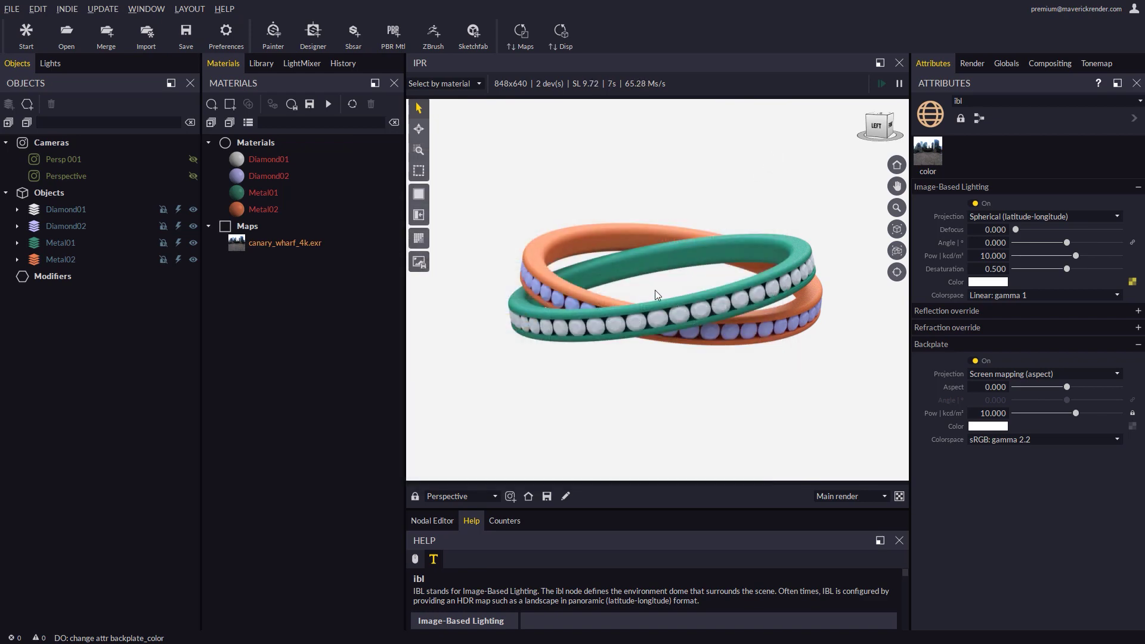
Click the three objects' flash icons and bring up the material Library.
left_click_drag(655, 290, 667, 288)
left_click(178, 208)
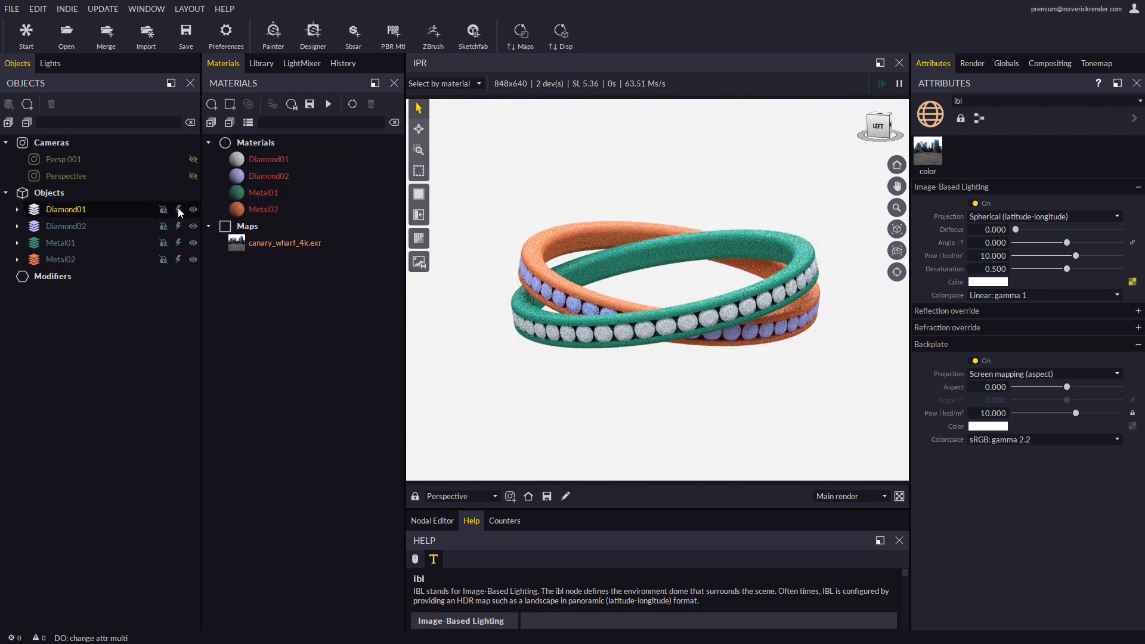
left_click(180, 225)
left_click(177, 242)
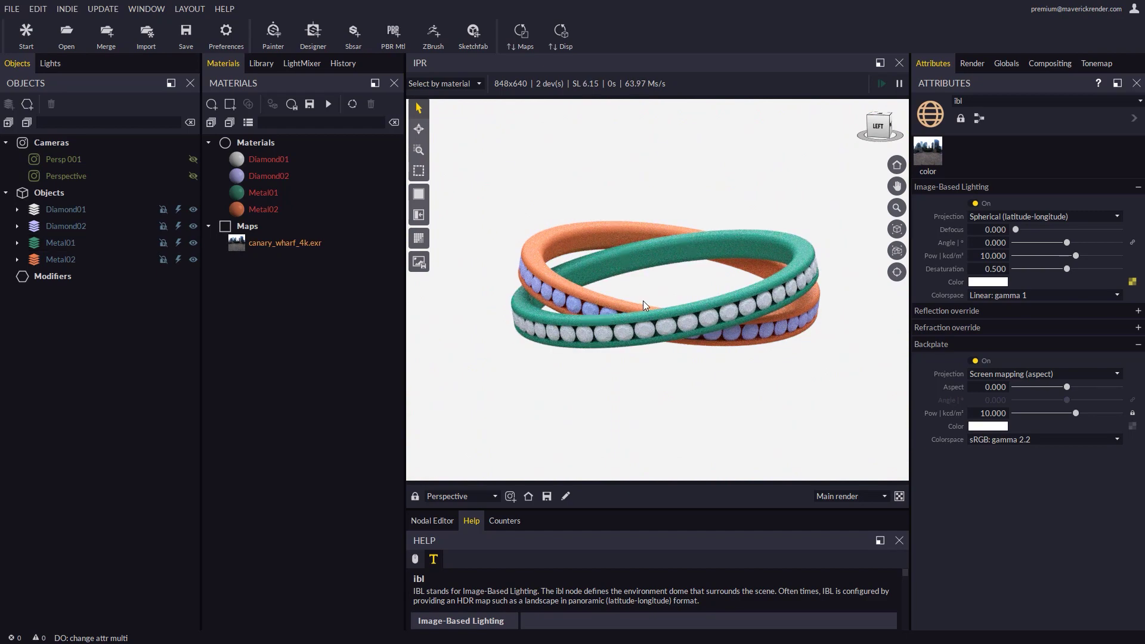
left_click_drag(637, 299, 644, 301)
left_click(261, 64)
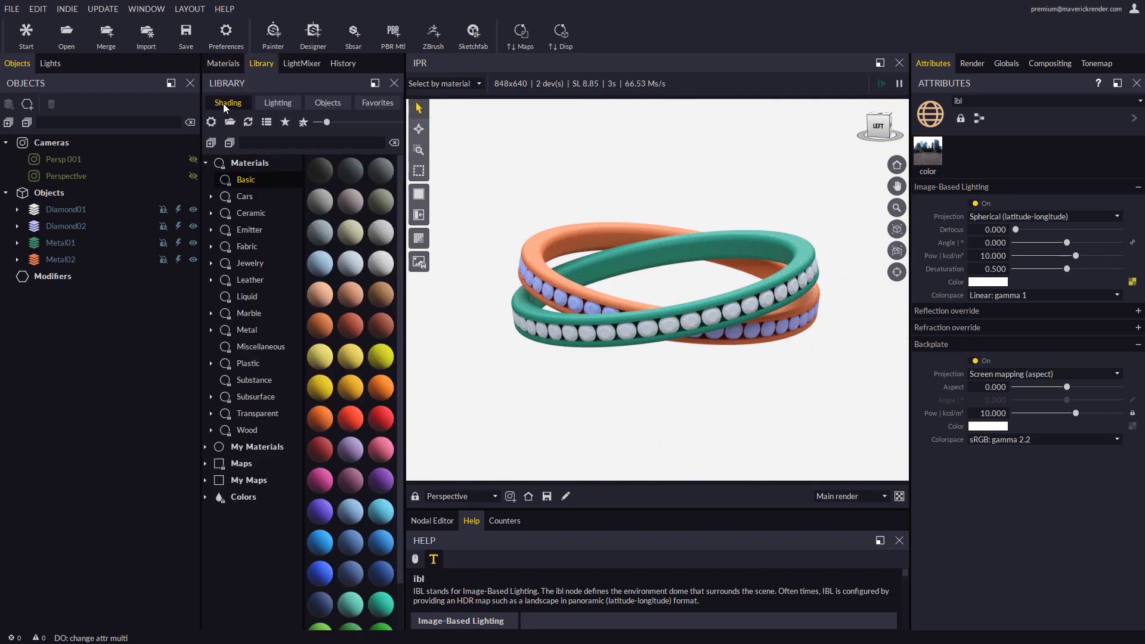
From Jewelry > Gemstone, apply the existing Diamond material to one ring's stones.
left_click(211, 263)
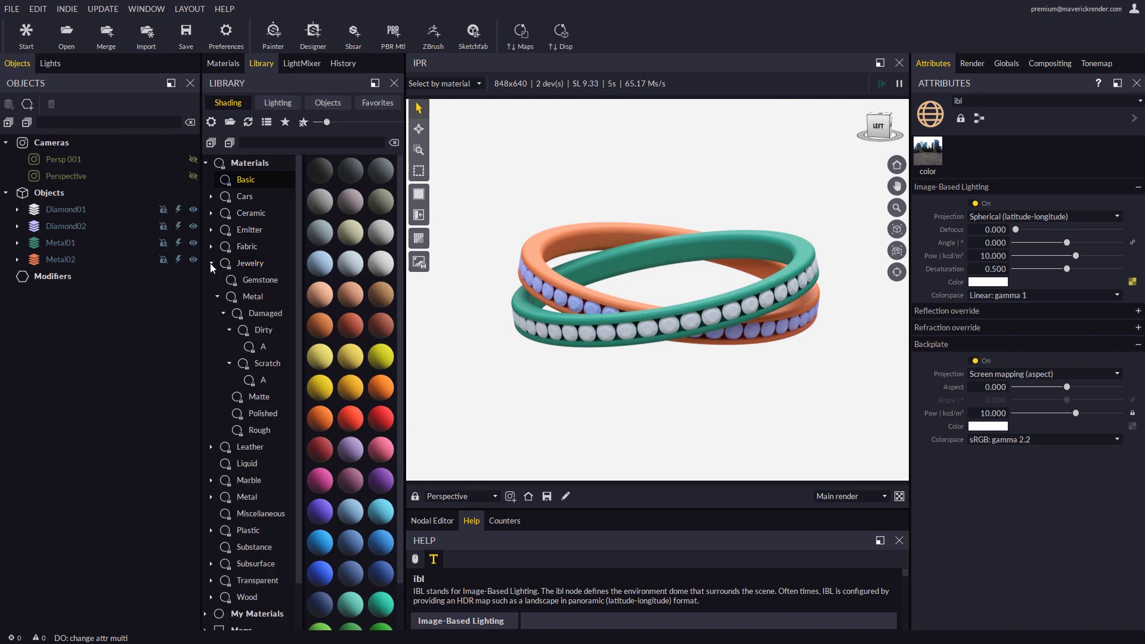
left_click(262, 279)
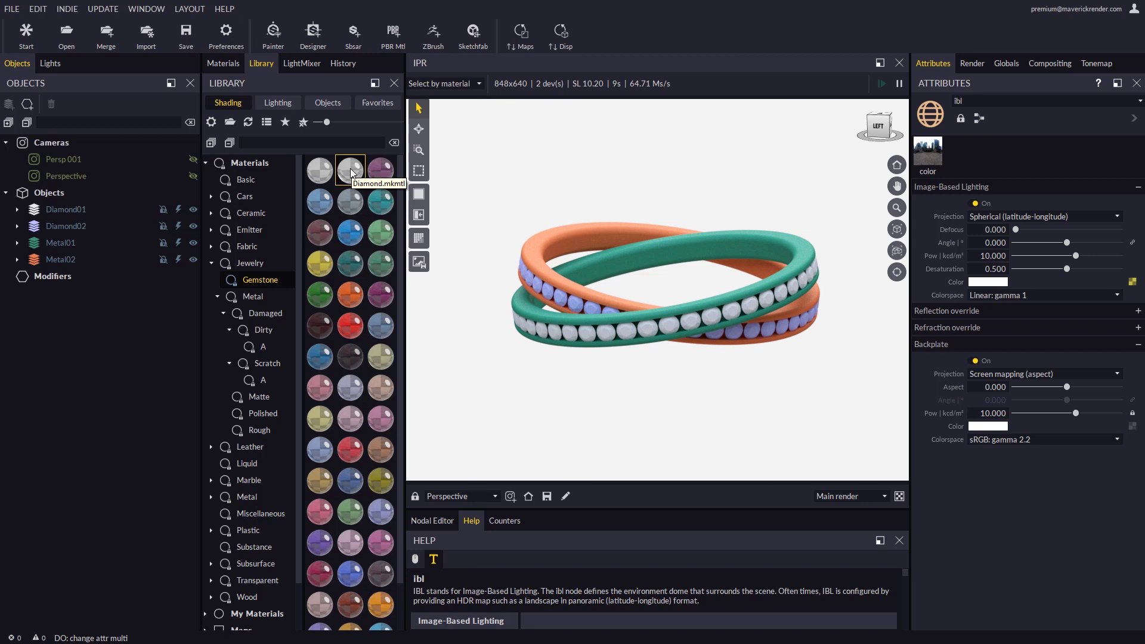
left_click_drag(351, 172, 627, 332)
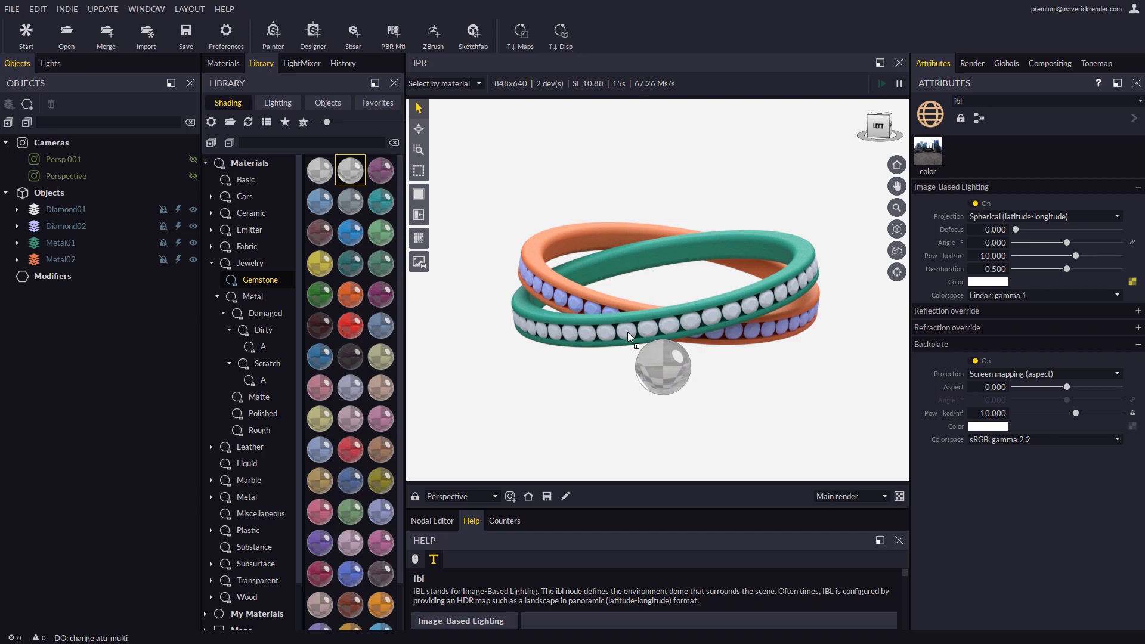
left_click_drag(628, 332, 625, 335)
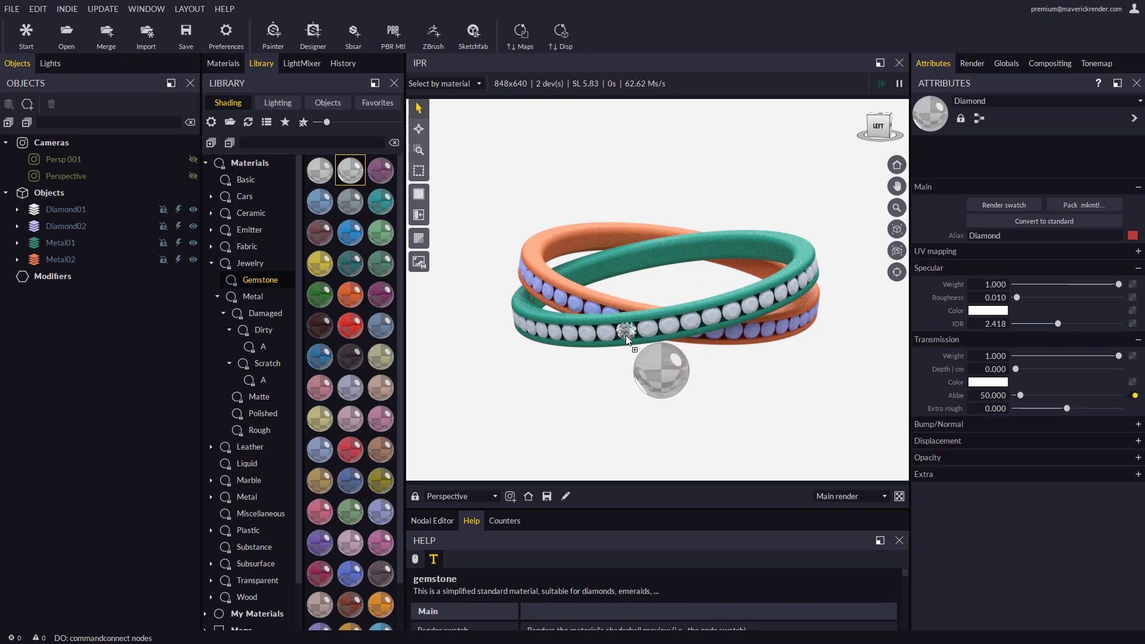
scroll(623, 340, "up", 2)
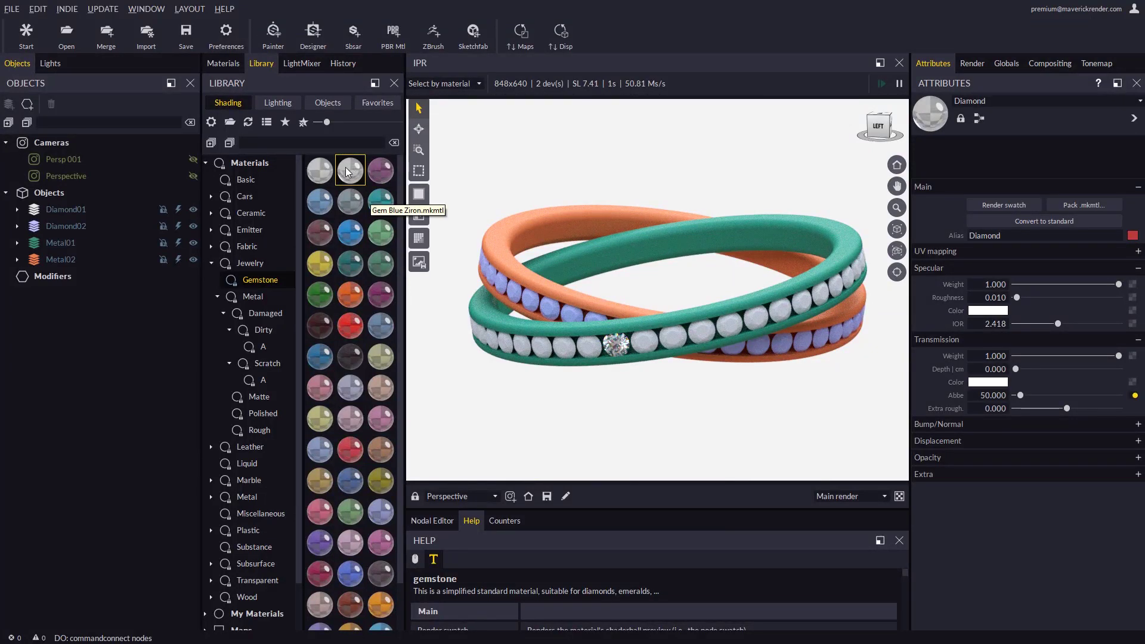
left_click_drag(347, 172, 640, 346)
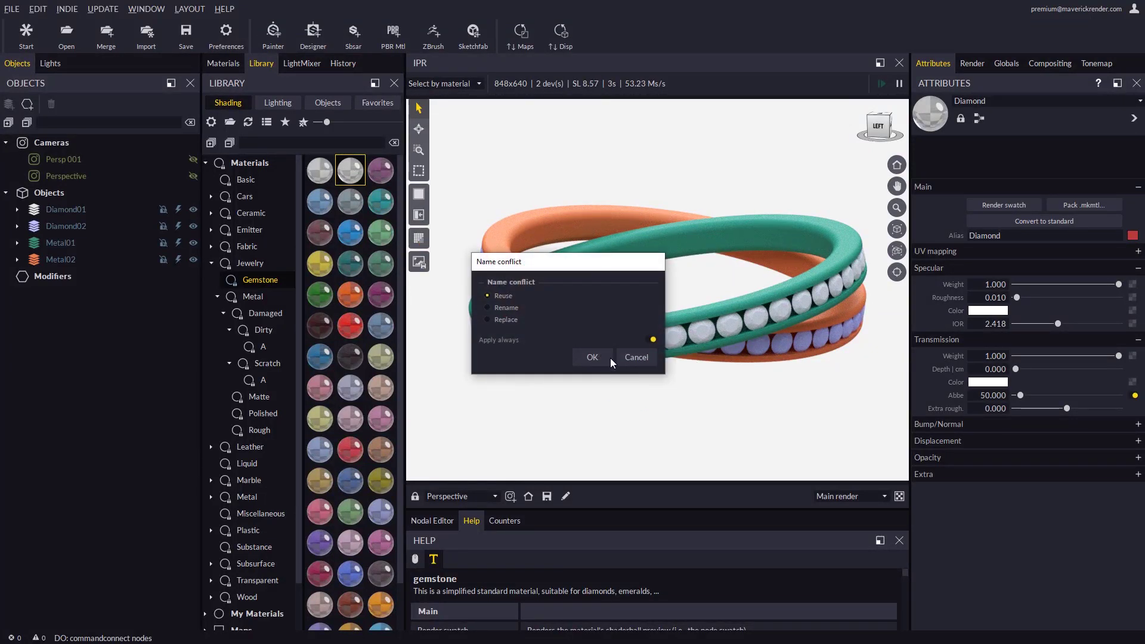
left_click(593, 358)
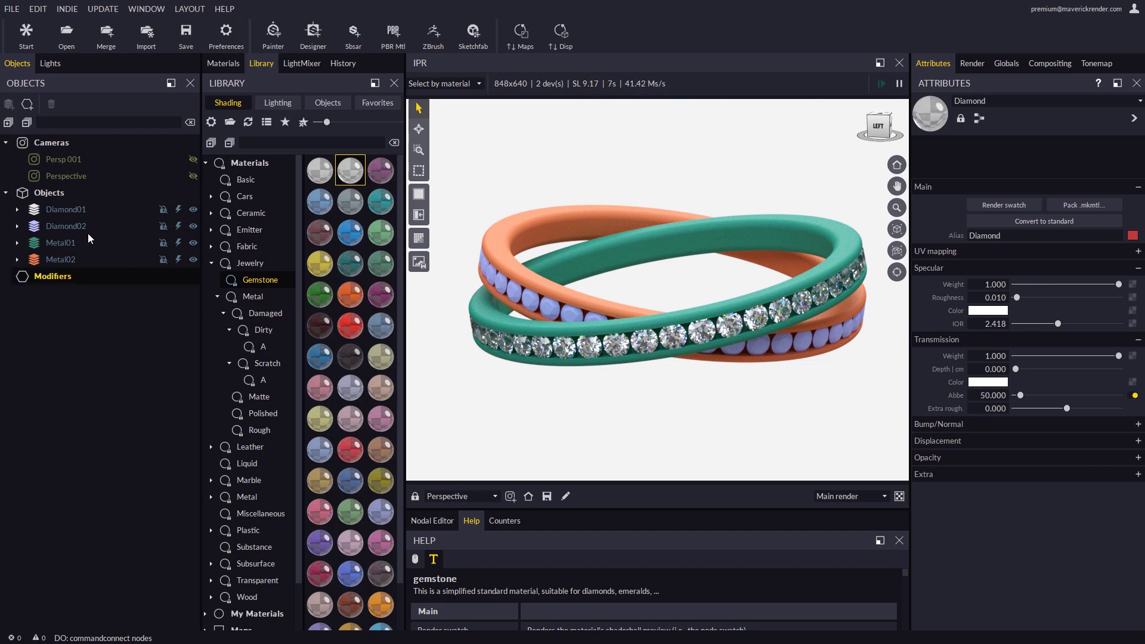
Apply Gem Indian Sapphire to the Diamond02 stones and orbit to inspect them.
left_click(65, 226)
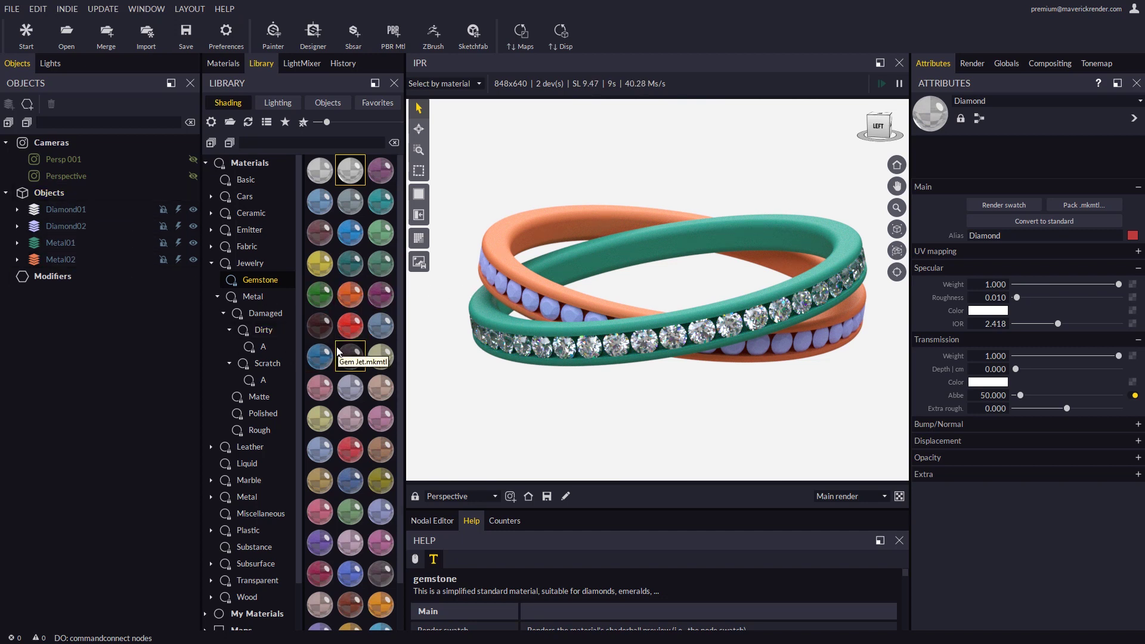
left_click_drag(370, 325, 71, 228)
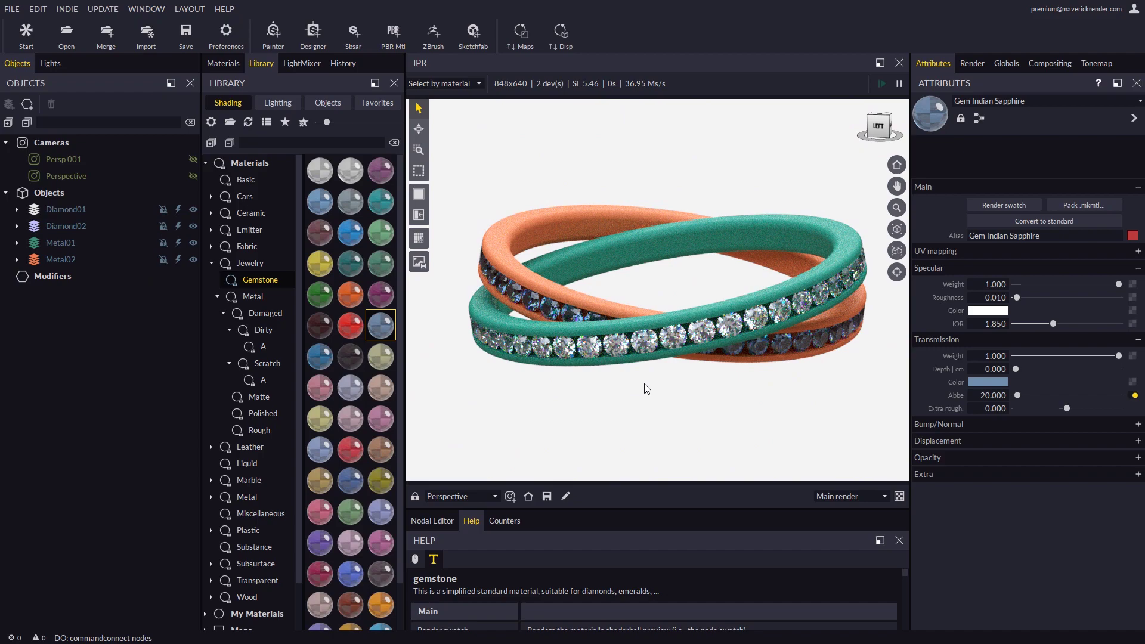
left_click_drag(623, 370, 653, 374)
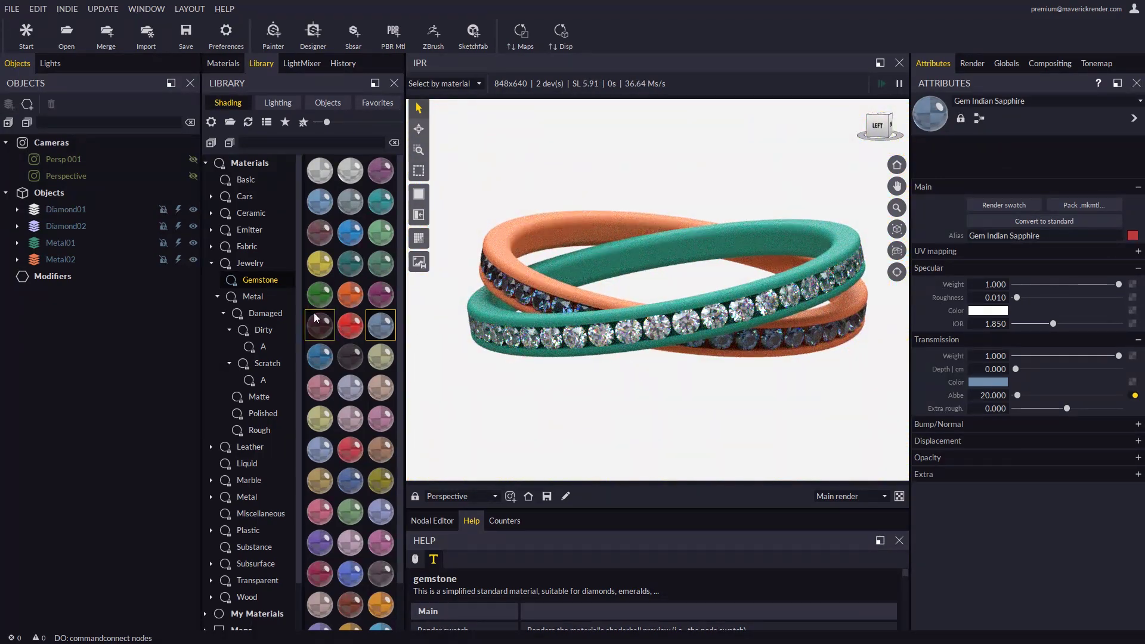
From Jewelry > Metal > Rough, apply Gold 18k Rough to Metal01 and Platinum Rough to Metal02.
left_click(258, 430)
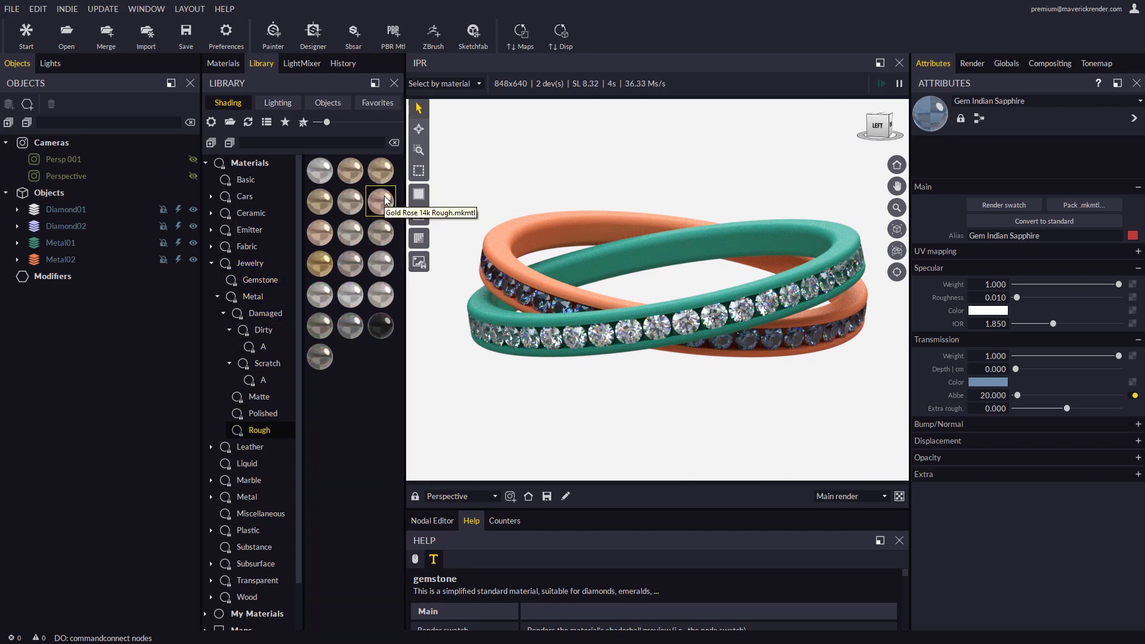
left_click_drag(385, 174, 69, 249)
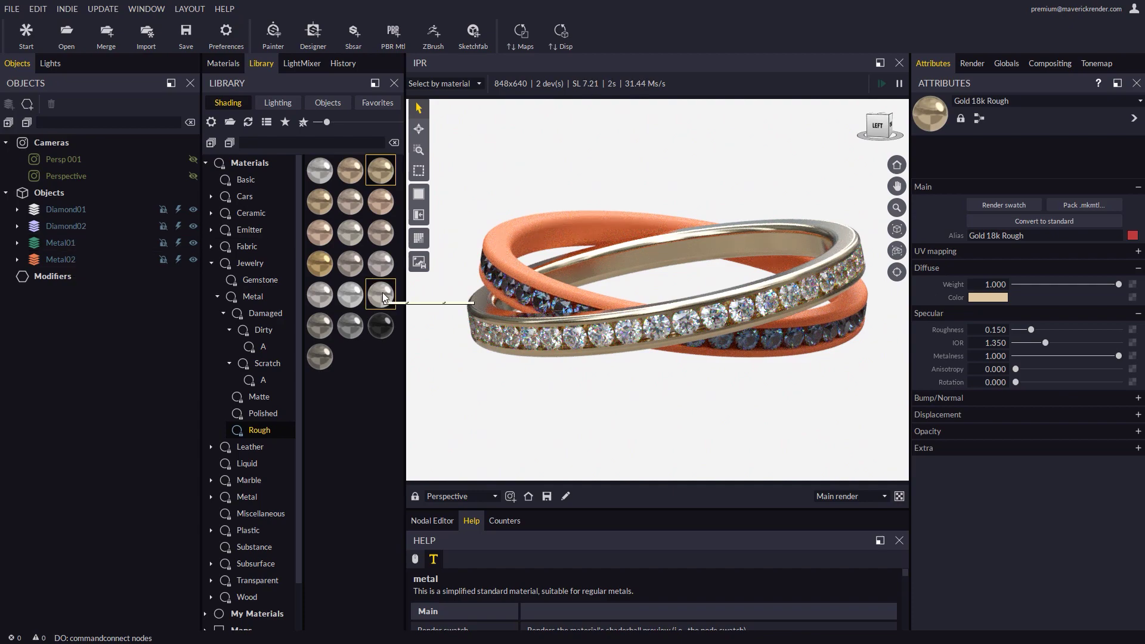
left_click_drag(385, 265, 73, 264)
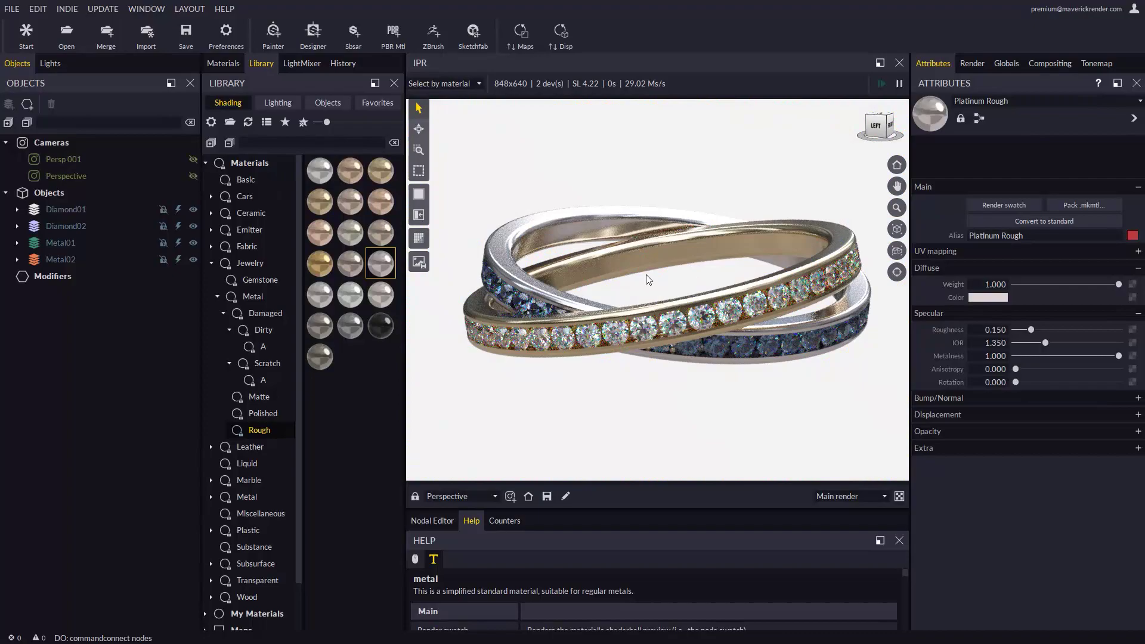
scroll(648, 279, "down", 2)
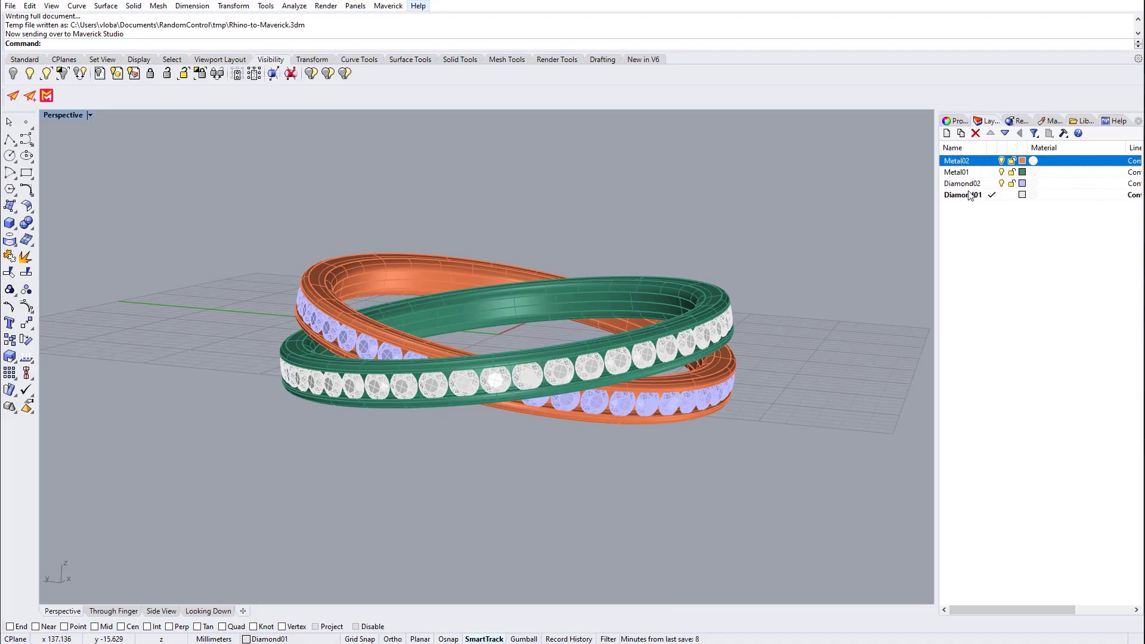
Select every object on the chosen layers and move that ring off to the right.
left_click(961, 183, "ctrl")
right_click(962, 184)
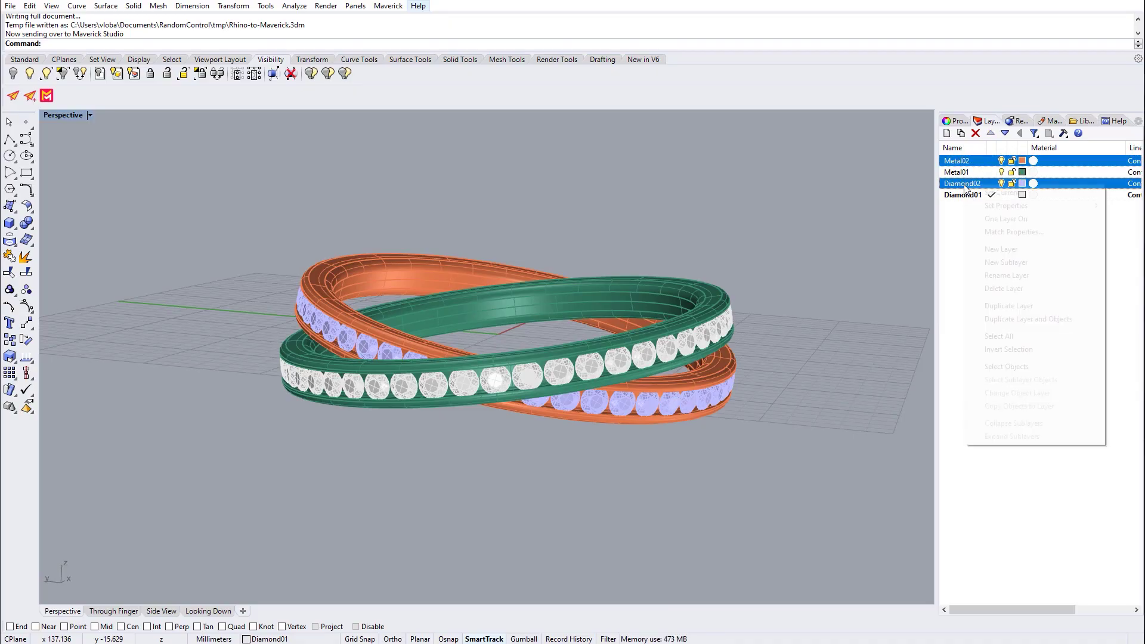
left_click(1008, 368)
left_click_drag(417, 357, 578, 358)
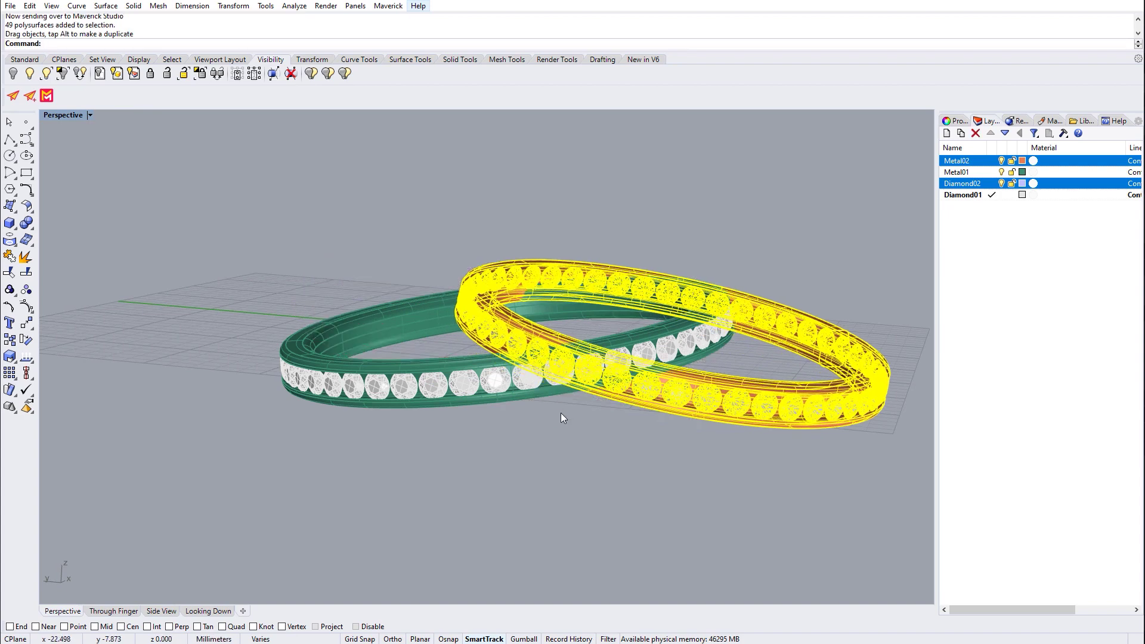
right_click_drag(578, 358, 67, 146)
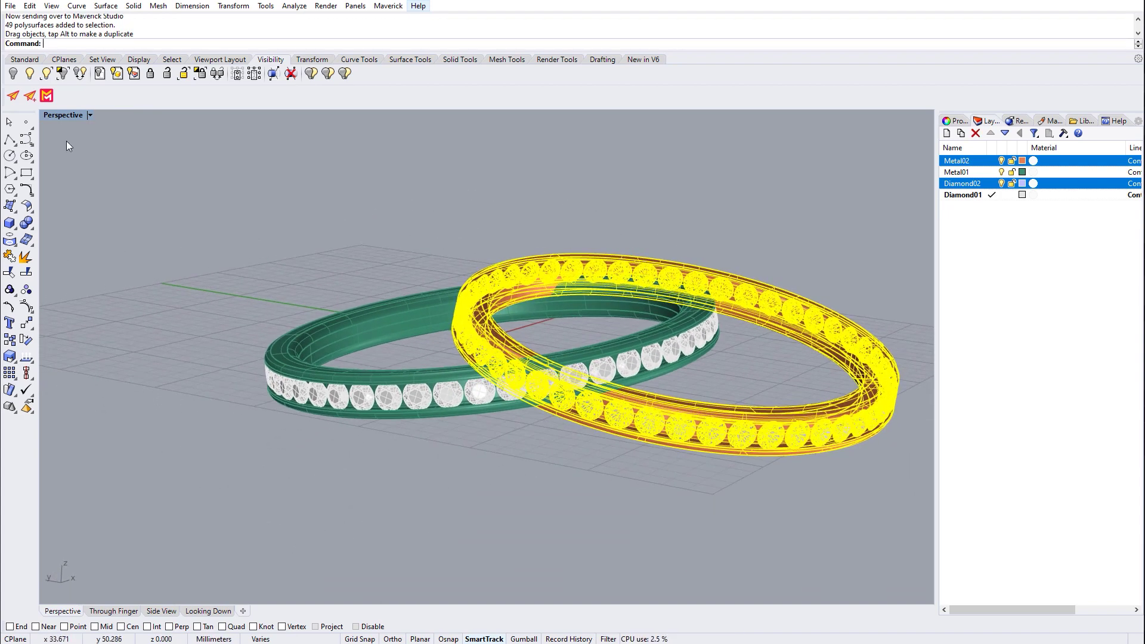
Update Maverick Studio with the three-ring model using the Maverick Update button.
left_click(31, 96)
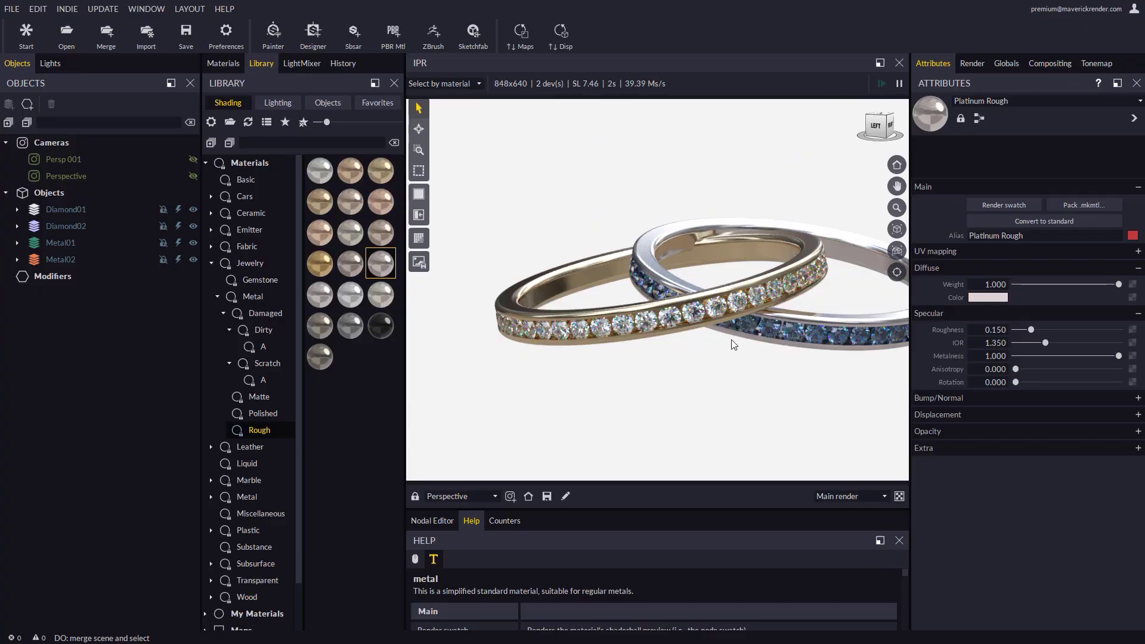
left_click_drag(712, 327, 648, 355)
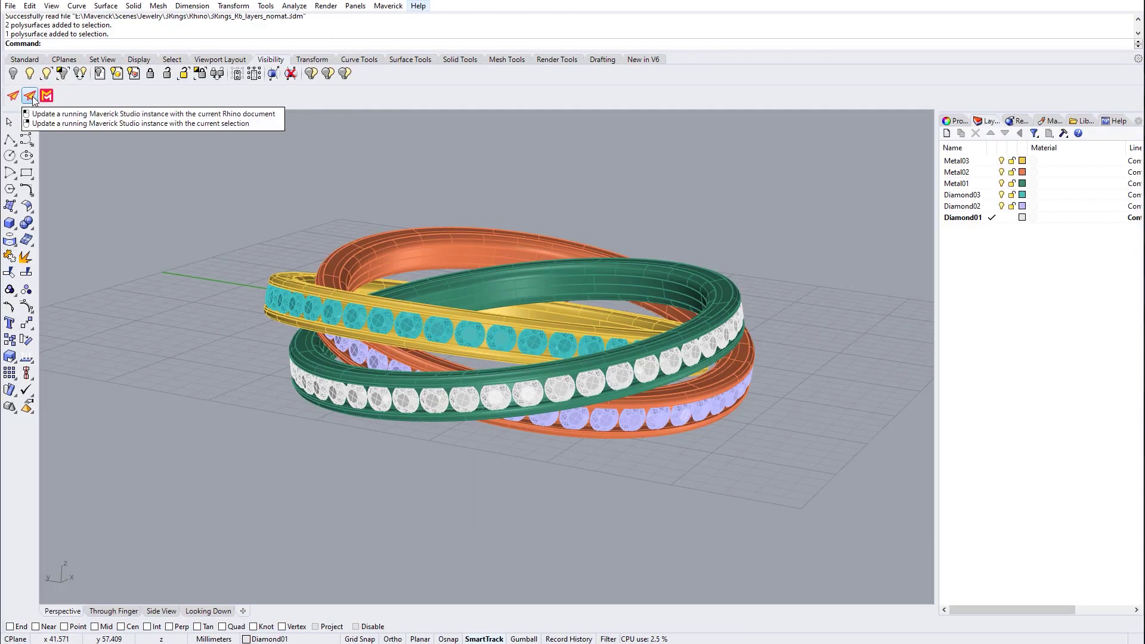
left_click(33, 97)
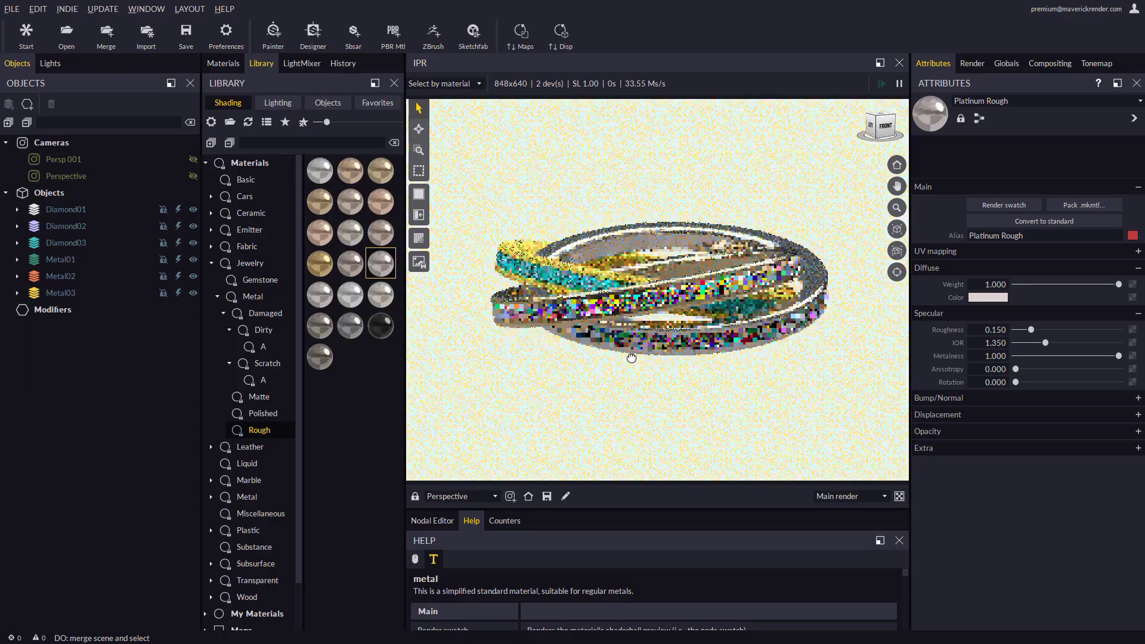
Apply the Gem Lt Rose gemstone material to the Diamond03 stones.
left_click_drag(632, 357, 626, 317)
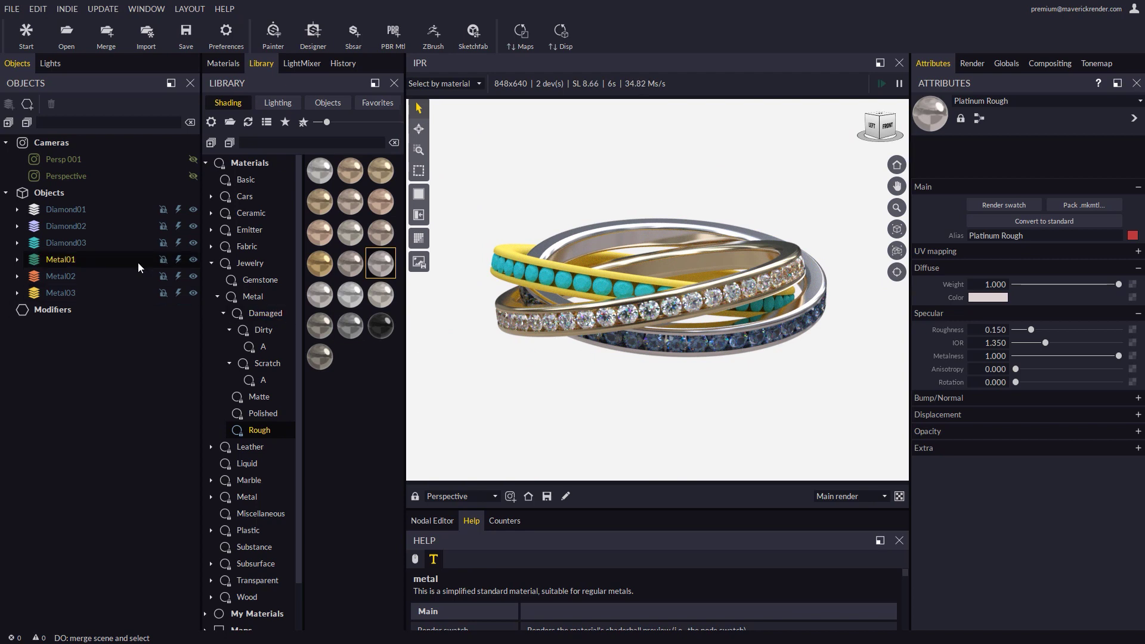
left_click(266, 280)
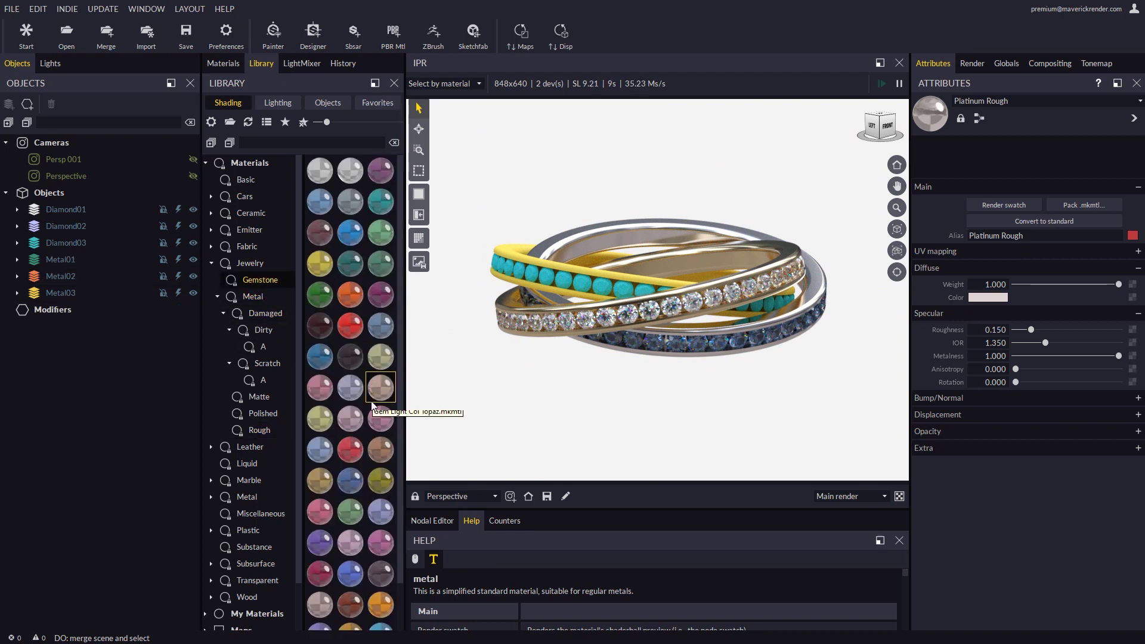
left_click_drag(384, 417, 76, 246)
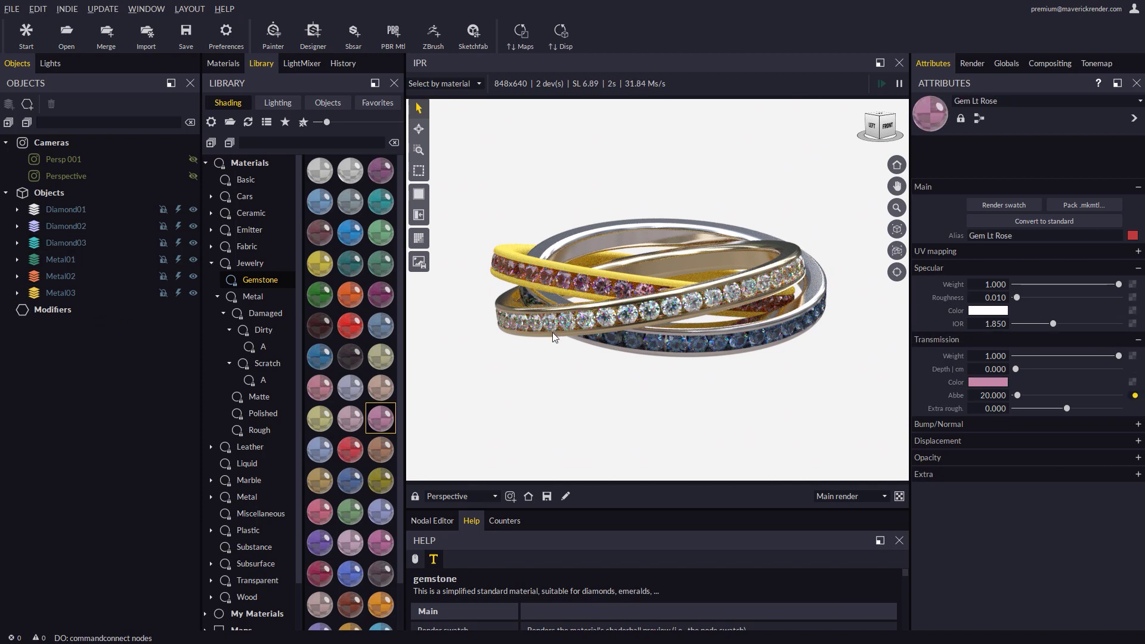
Apply Gold Rose 18k Rough from Metal > Rough to the Metal03 band.
left_click(262, 430)
left_click(283, 403, "ctrl")
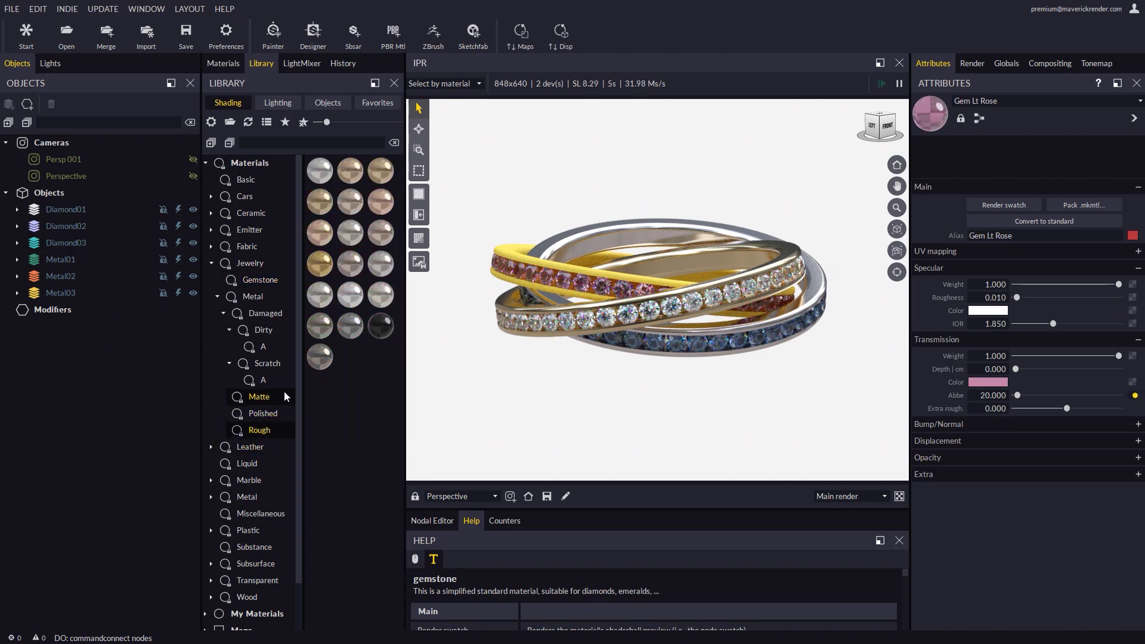
left_click(284, 393, "ctrl")
left_click_drag(324, 233, 74, 293)
Pull one white diamond out of the green band and send only it to Maverick Studio.
left_click_drag(663, 318, 667, 382)
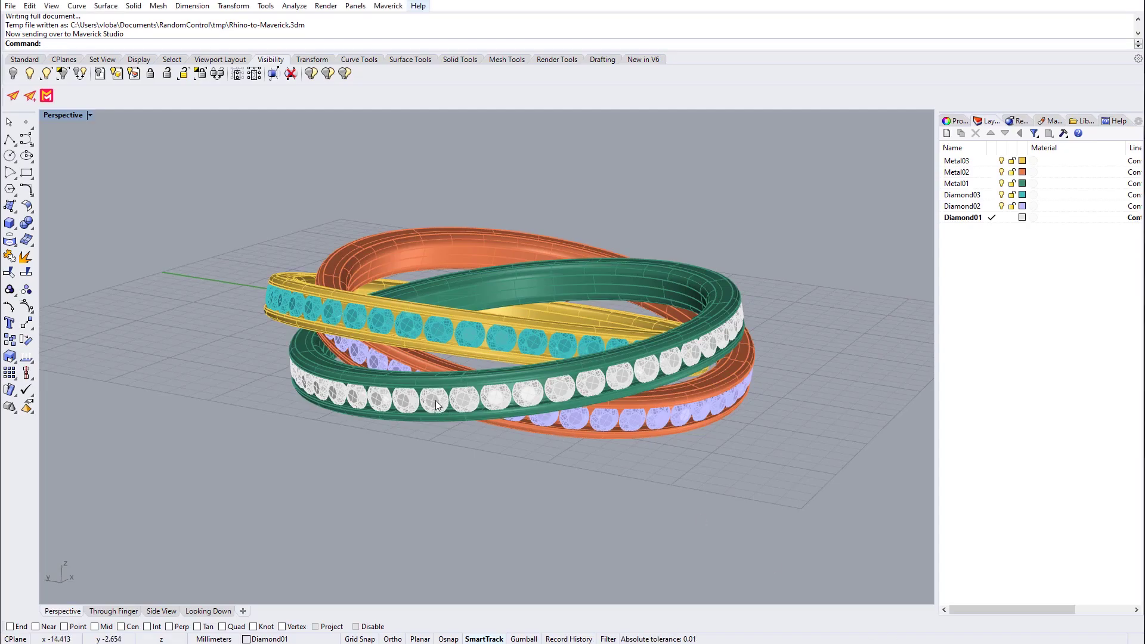
left_click_drag(440, 406, 401, 420)
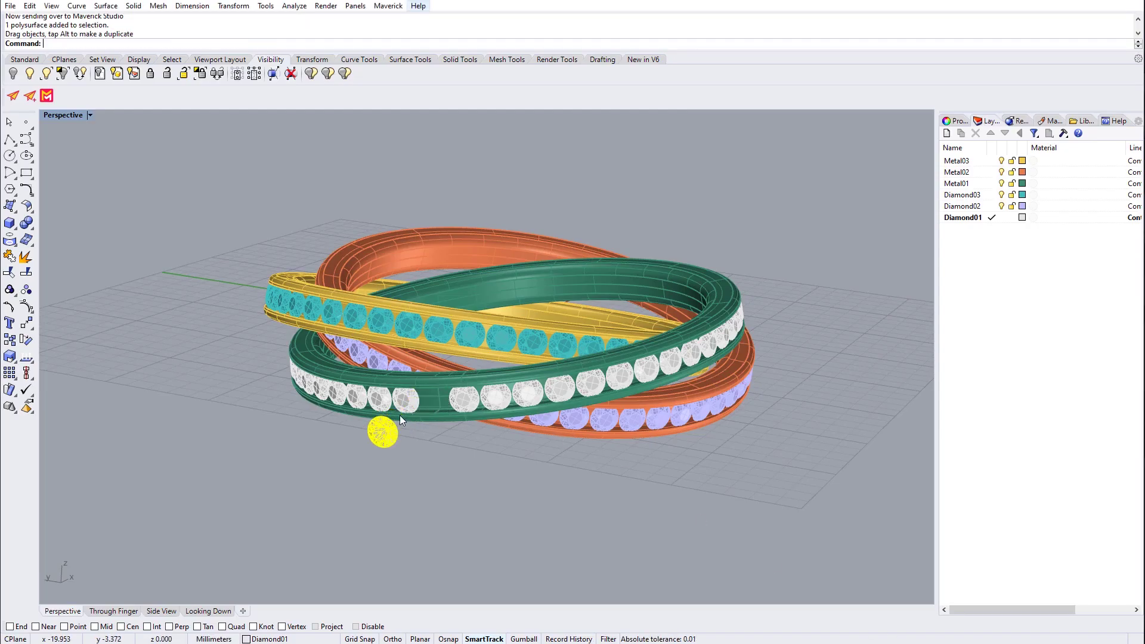
right_click(30, 96)
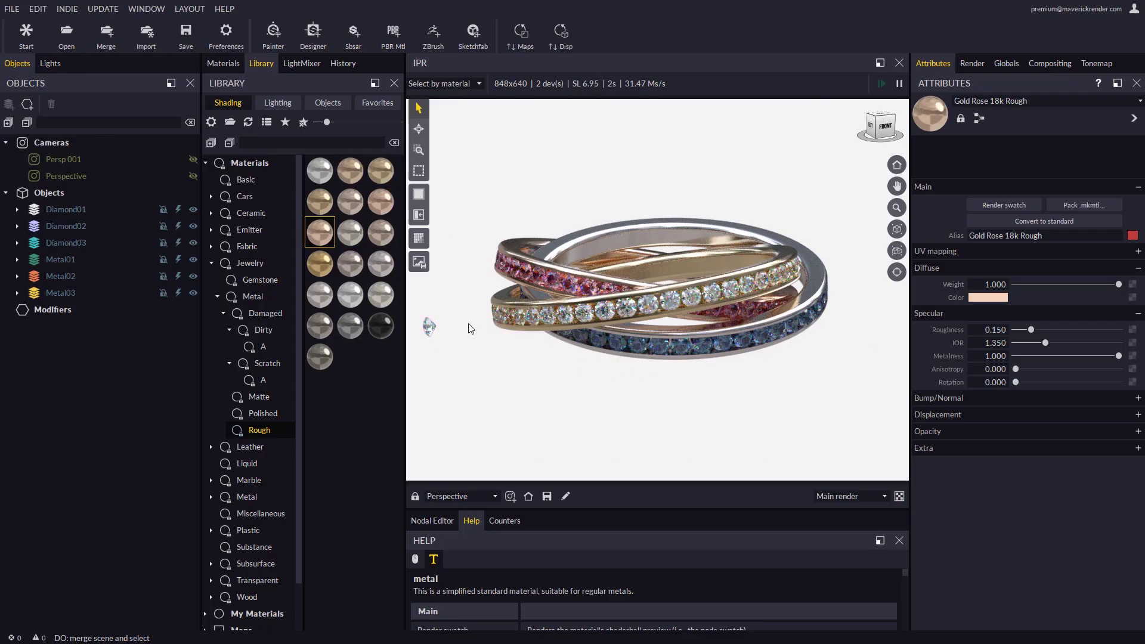
Orbit and zoom the render camera so the three rings fill the frame from the left-front.
left_click_drag(471, 331, 513, 385)
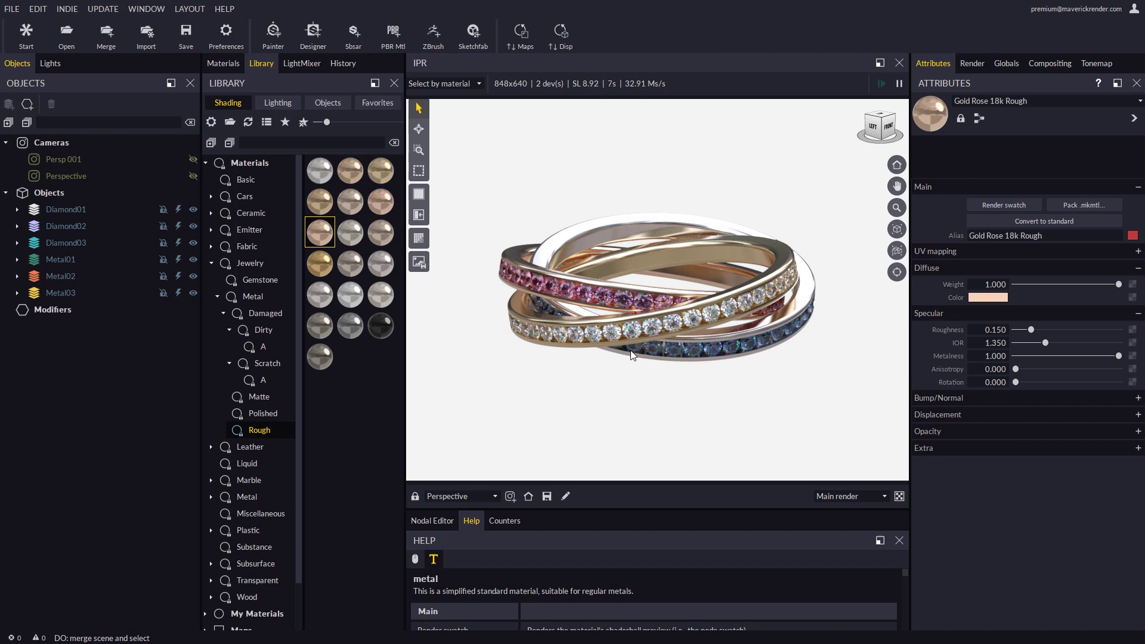
Browse Lighting > Ambiences > General to the Studio White ambiences.
left_click(288, 105)
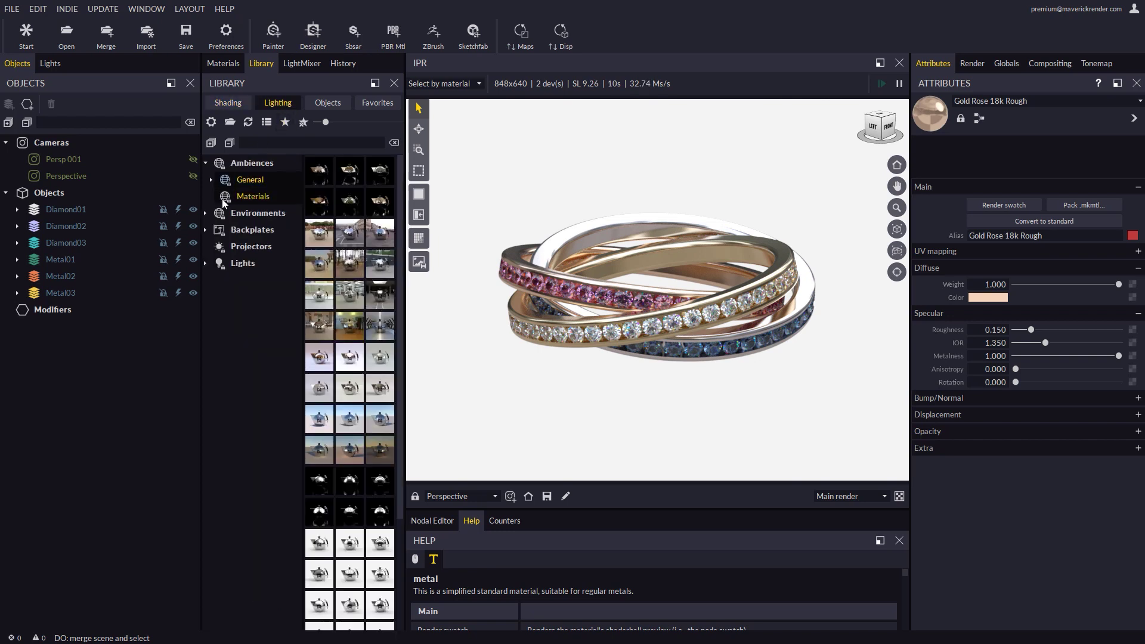
left_click(211, 179)
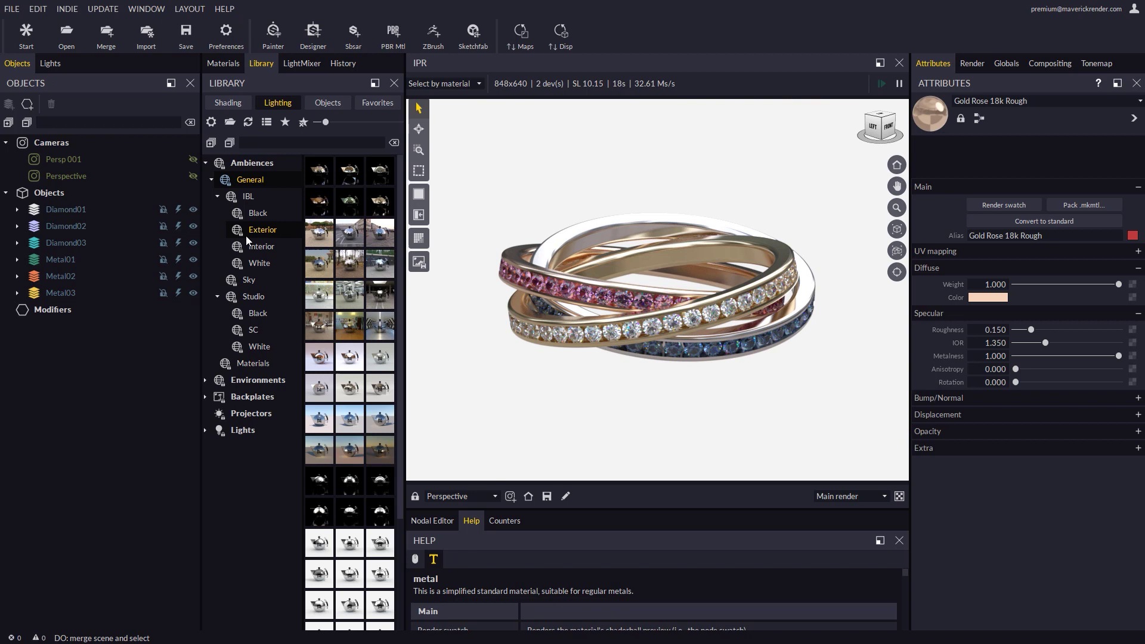
left_click(266, 263)
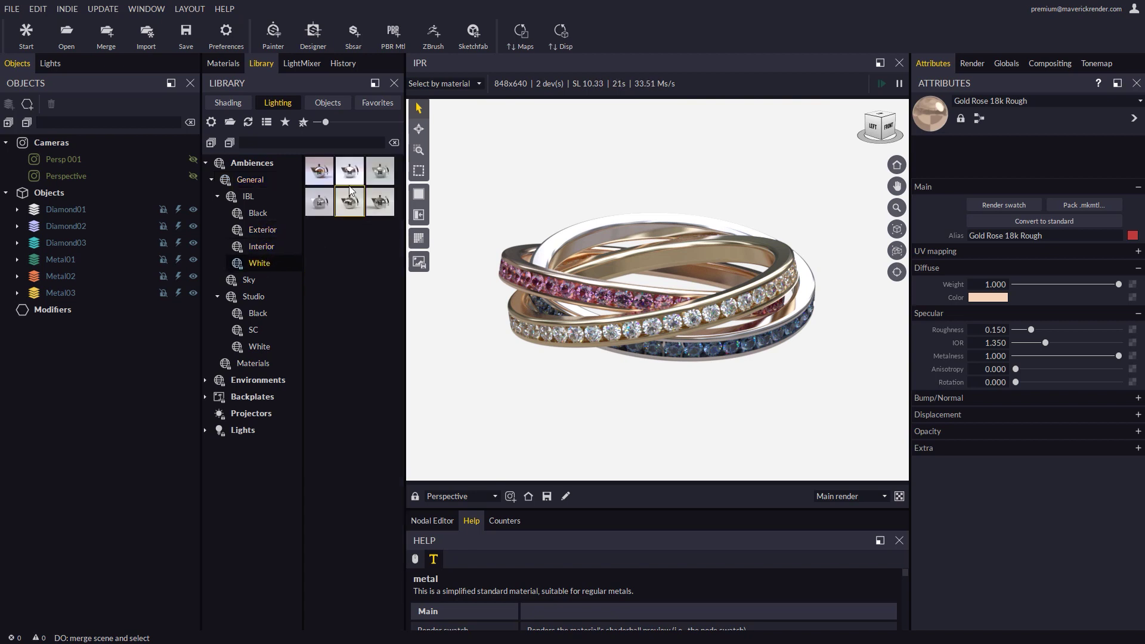
left_click(256, 330)
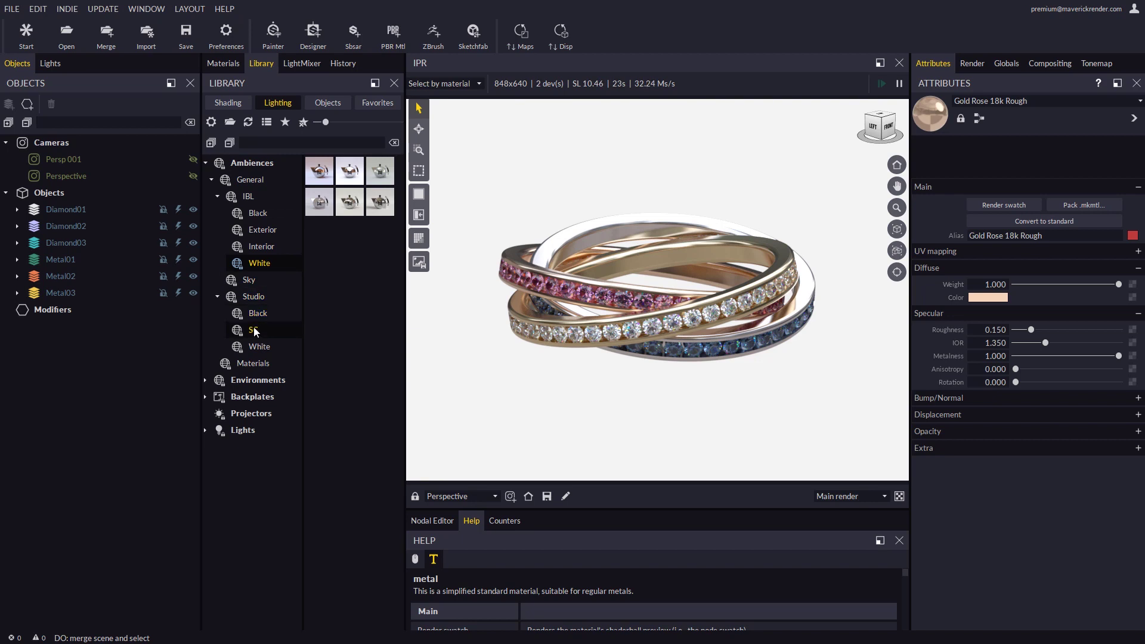
left_click(264, 347)
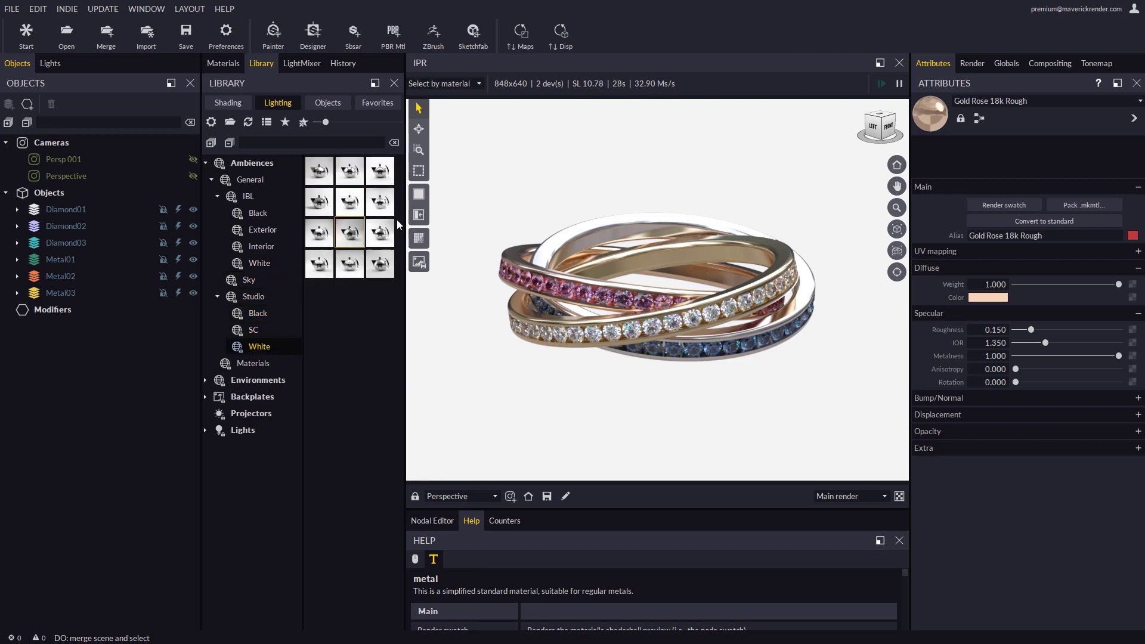
Drag a Studio White ambience into the render view to light the rings.
left_click_drag(379, 202, 618, 237)
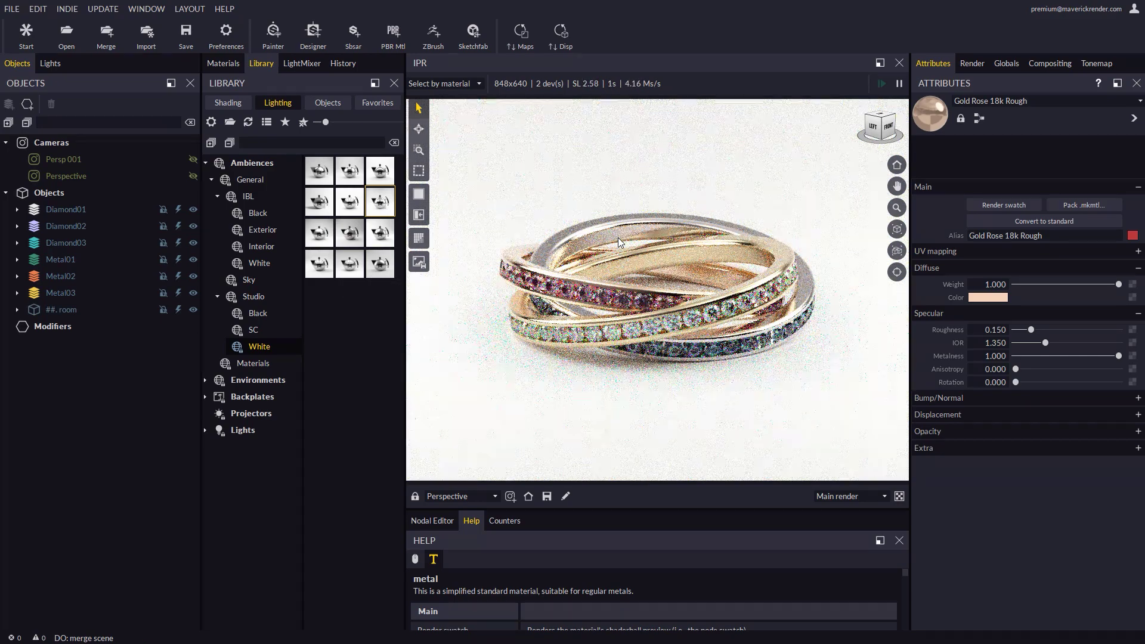
scroll(644, 286, "up", 2)
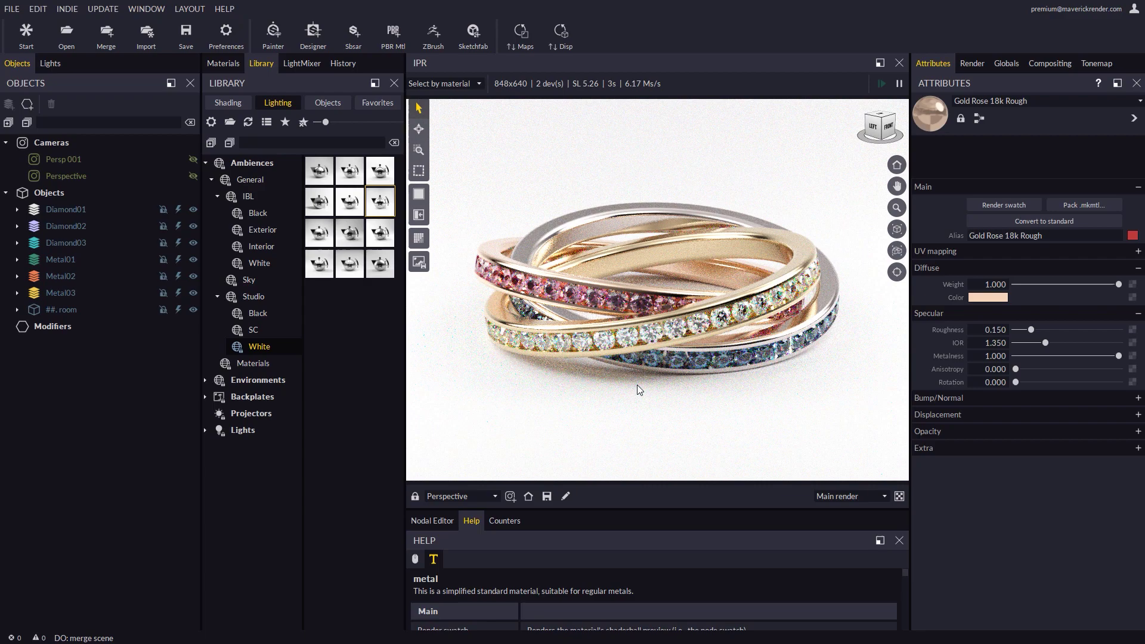
left_click(419, 238)
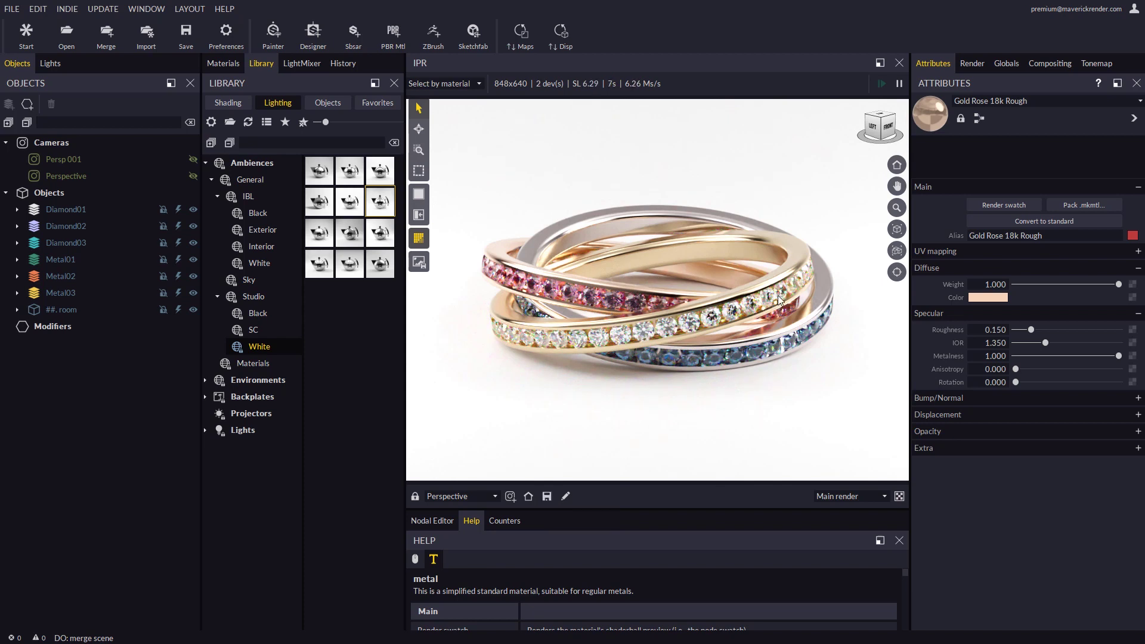
Re-enable global depth of field, autofocus the camera on the rings, and display the focus-distance view.
right_click(660, 308)
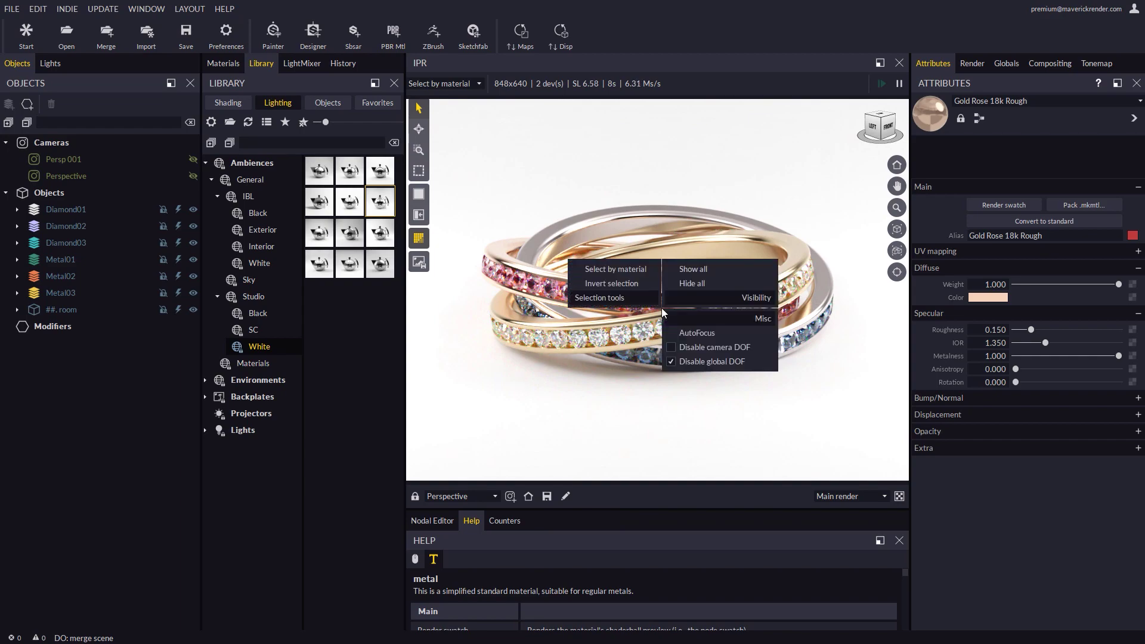
left_click(686, 364)
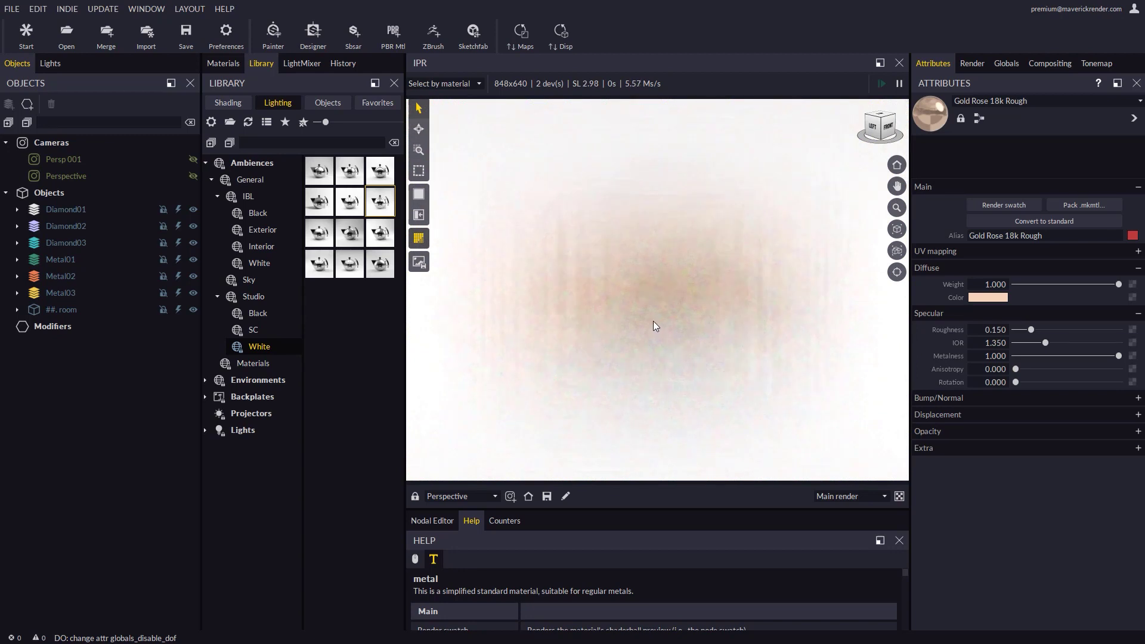
right_click(650, 295)
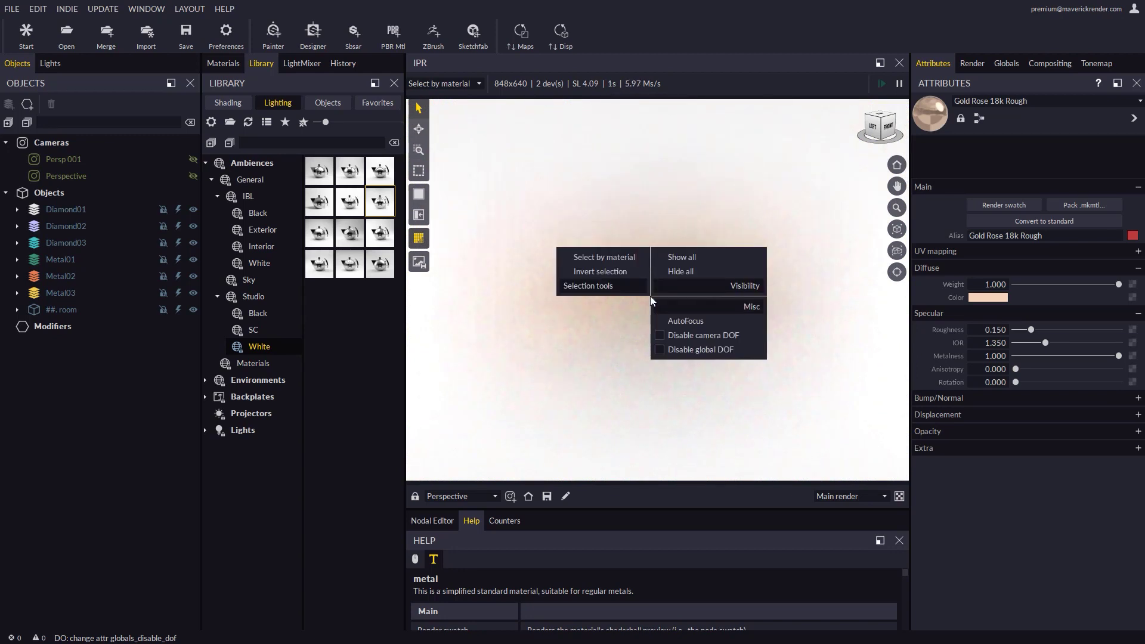
left_click(675, 321)
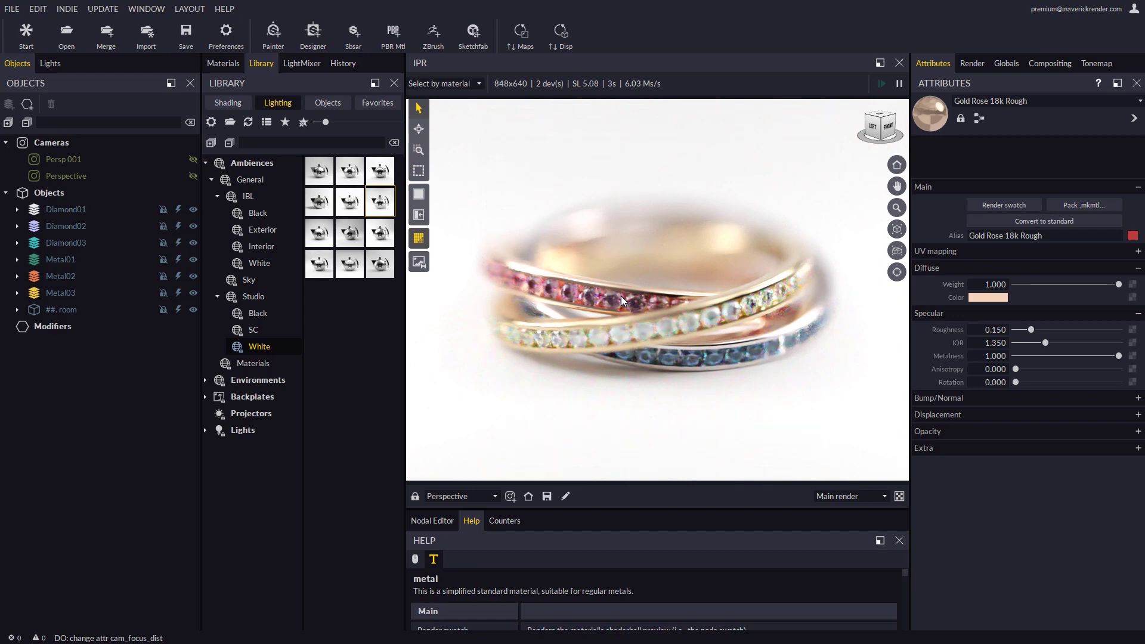
left_click(896, 275)
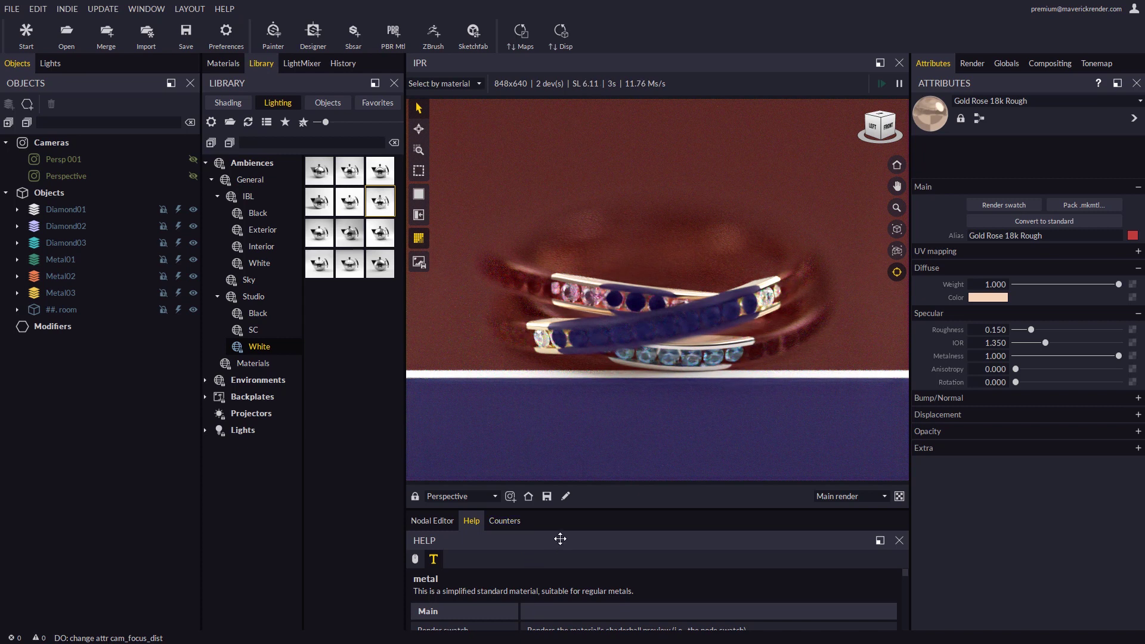
Lock exposure, raise the Perspective camera aperture to 71.064, hide the focus view, and list scene lights.
left_click(566, 496)
left_click(566, 497)
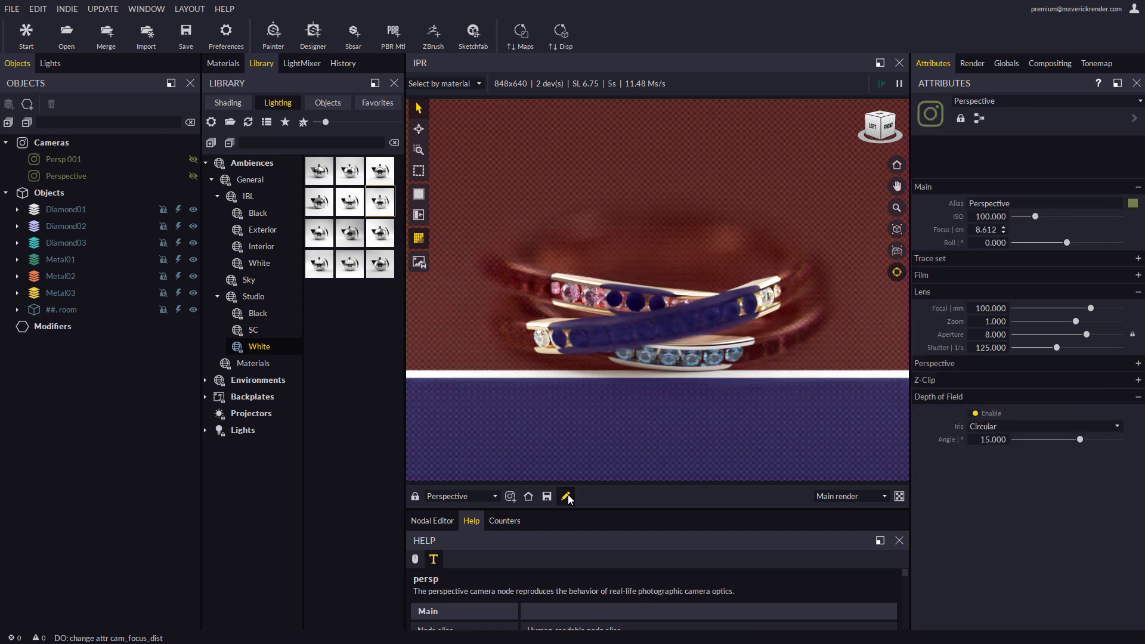
left_click(1131, 334)
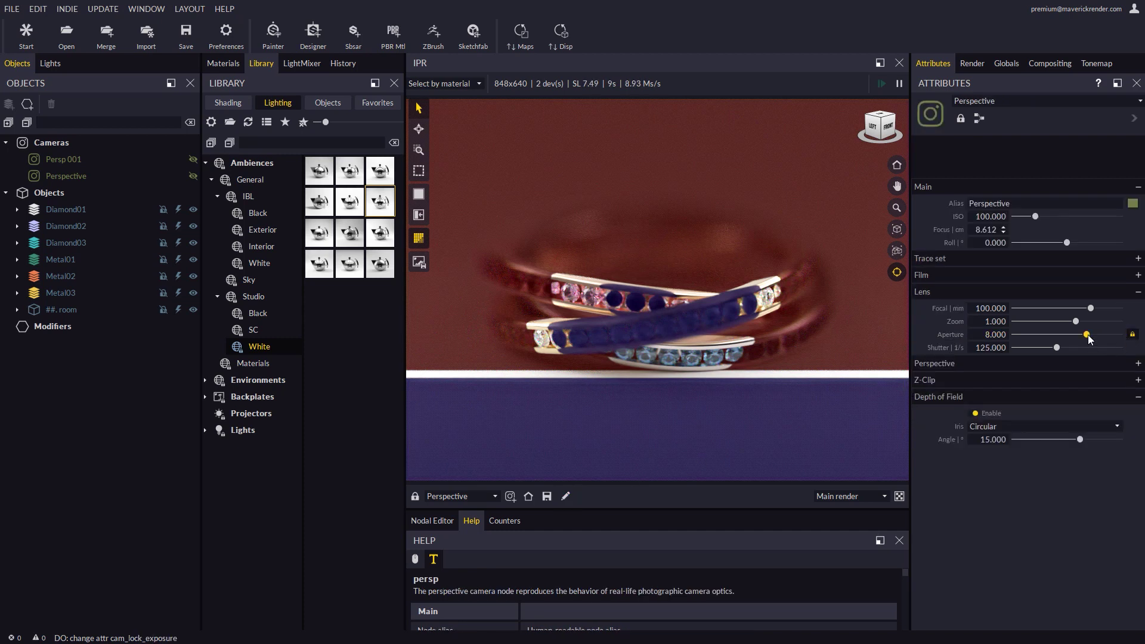
left_click_drag(1087, 335, 1108, 335)
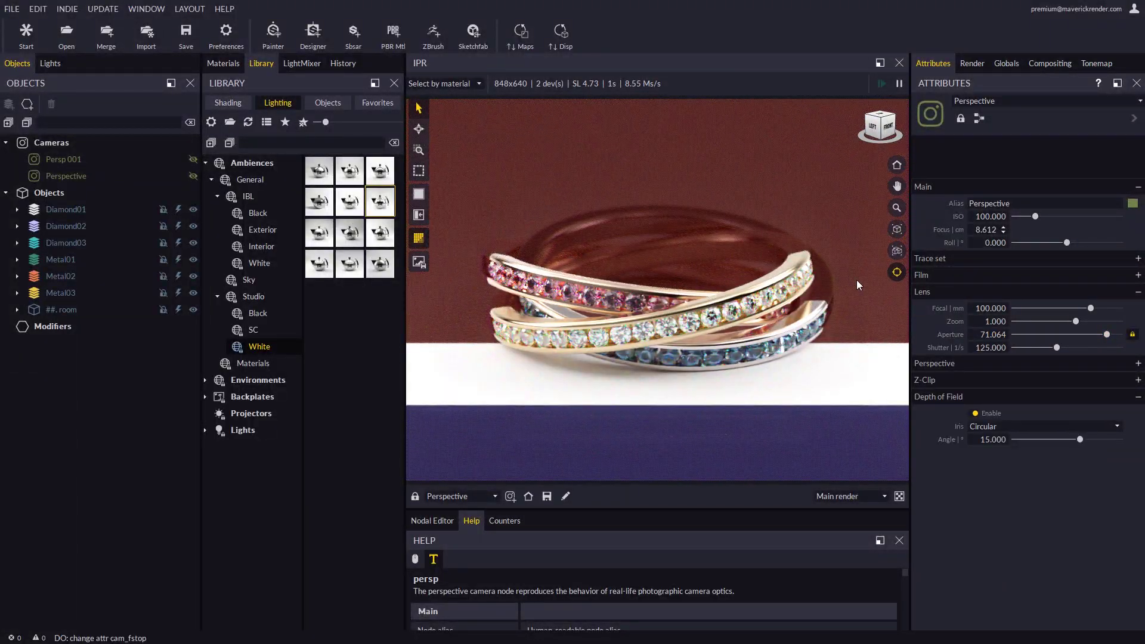
left_click(896, 272)
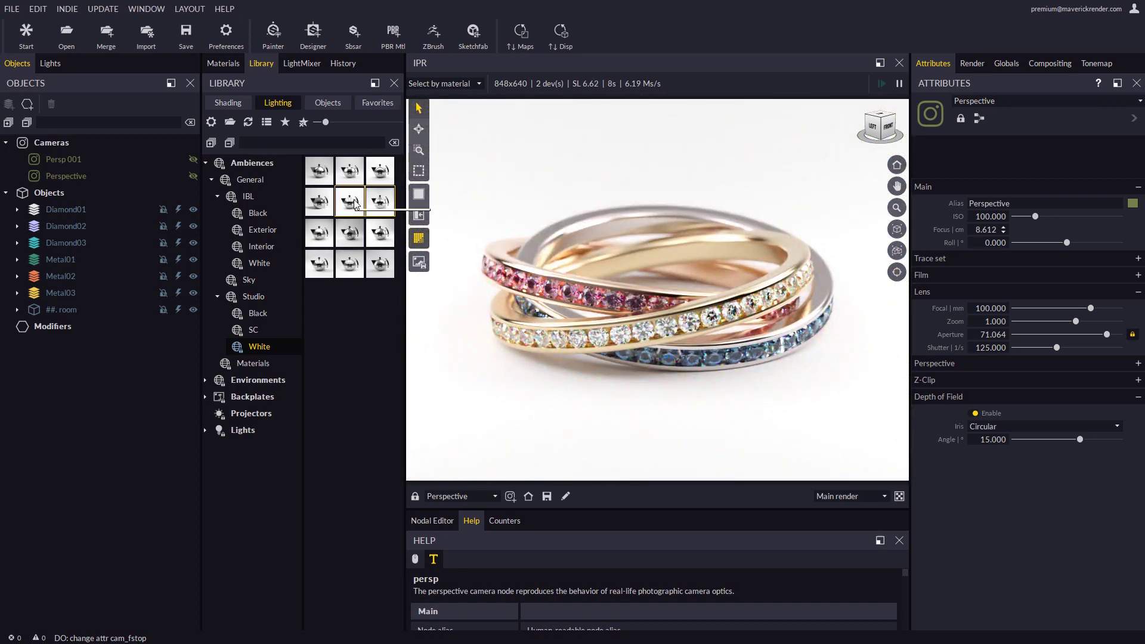
left_click(50, 63)
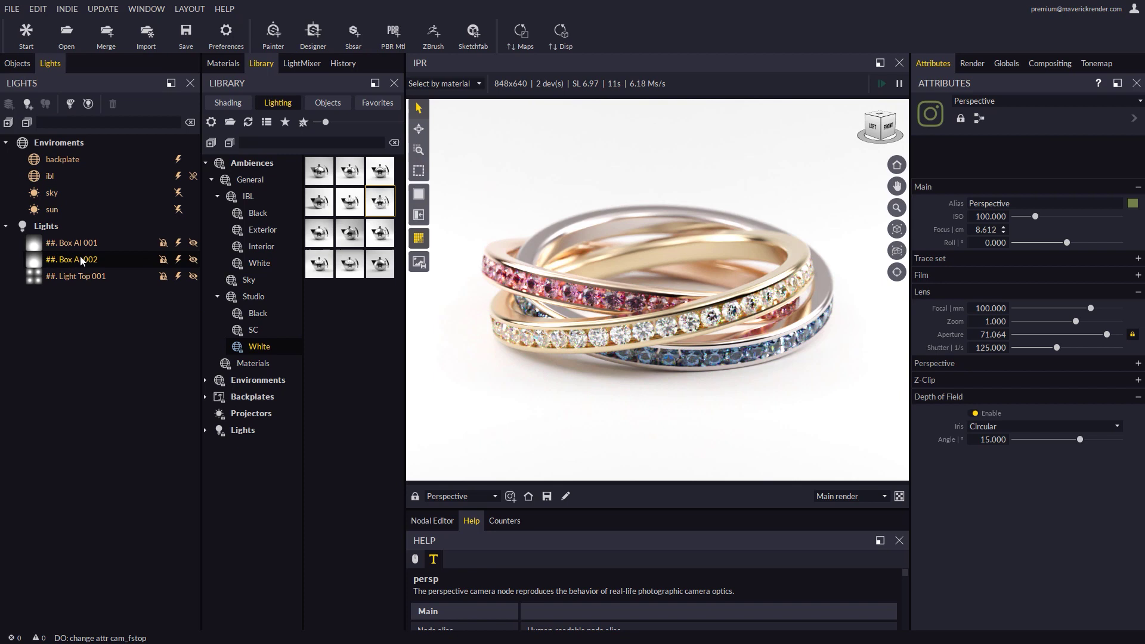
Apply the IBL White ambience to the viewport, replacing the studio box and top lights.
left_click(259, 263)
left_click_drag(352, 203, 515, 183)
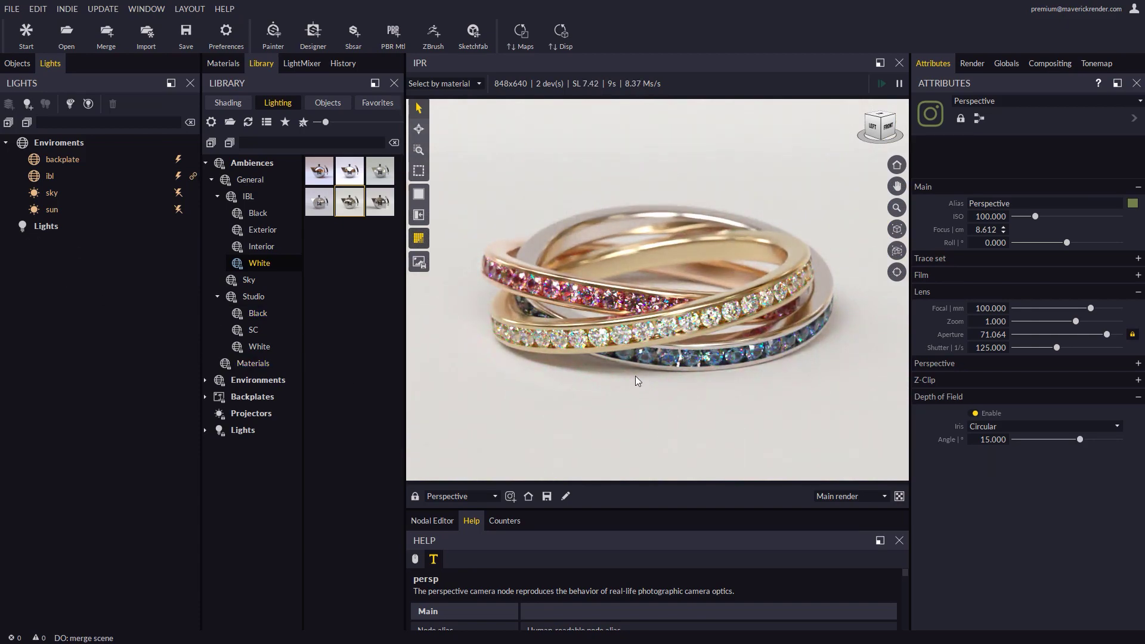
Place Circular AB 001 and Circular AC 001 lights on the rings, then select Circular AC 001.
left_click(238, 432)
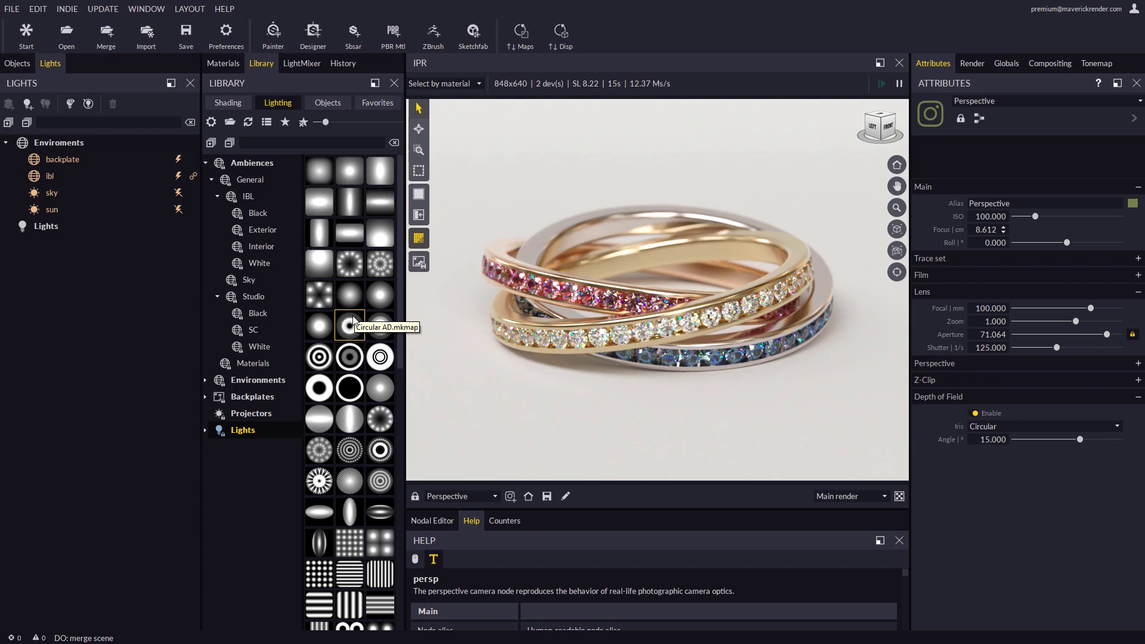
left_click_drag(381, 296, 766, 281)
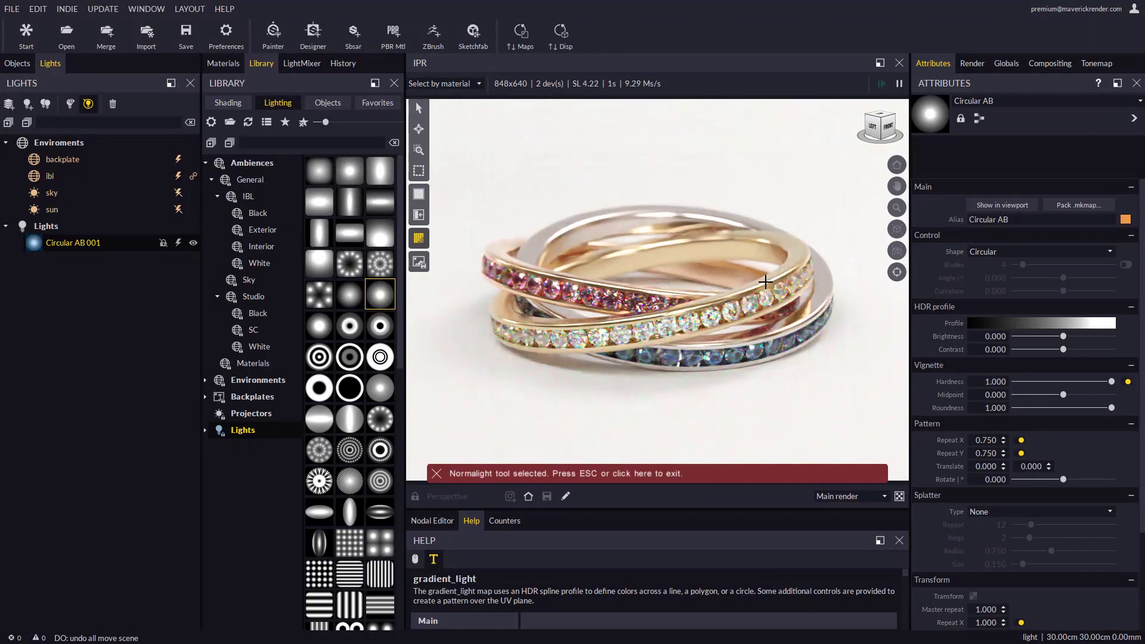
left_click_drag(318, 325, 495, 259)
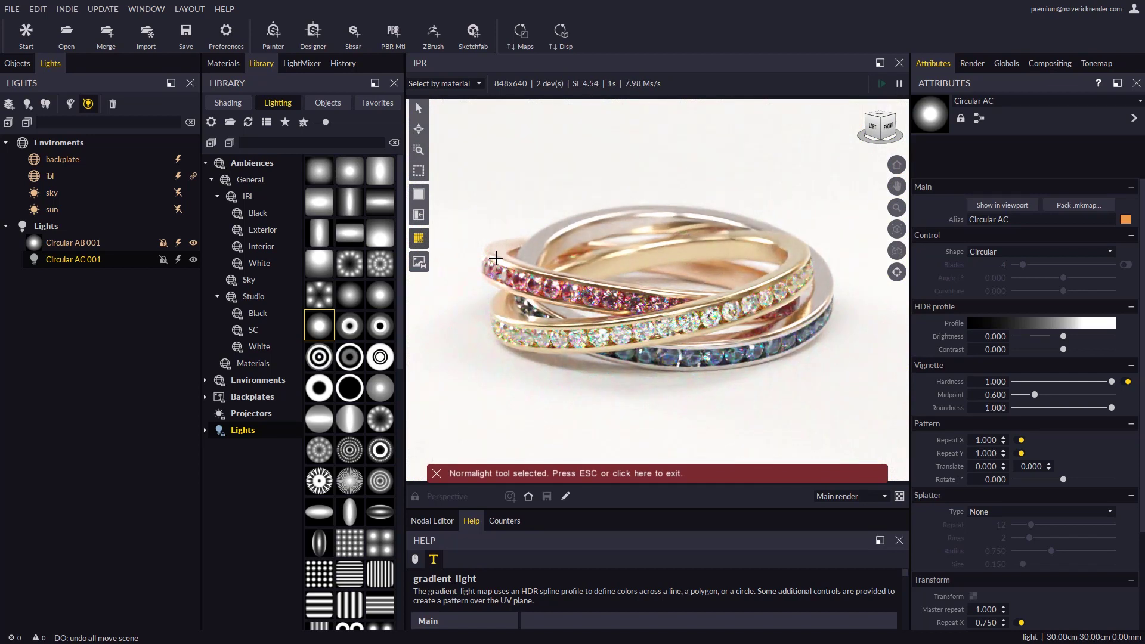
left_click(524, 473)
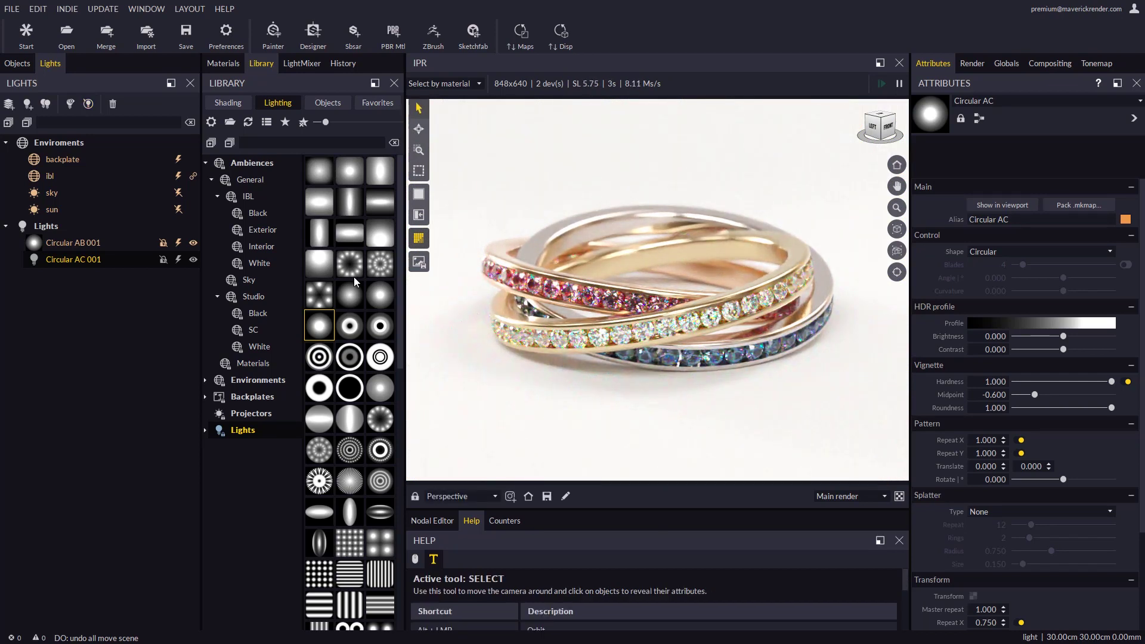
left_click(98, 258)
Engage the LightMixer, mute all channels, and lower ambient power to 0.591.
left_click(295, 64)
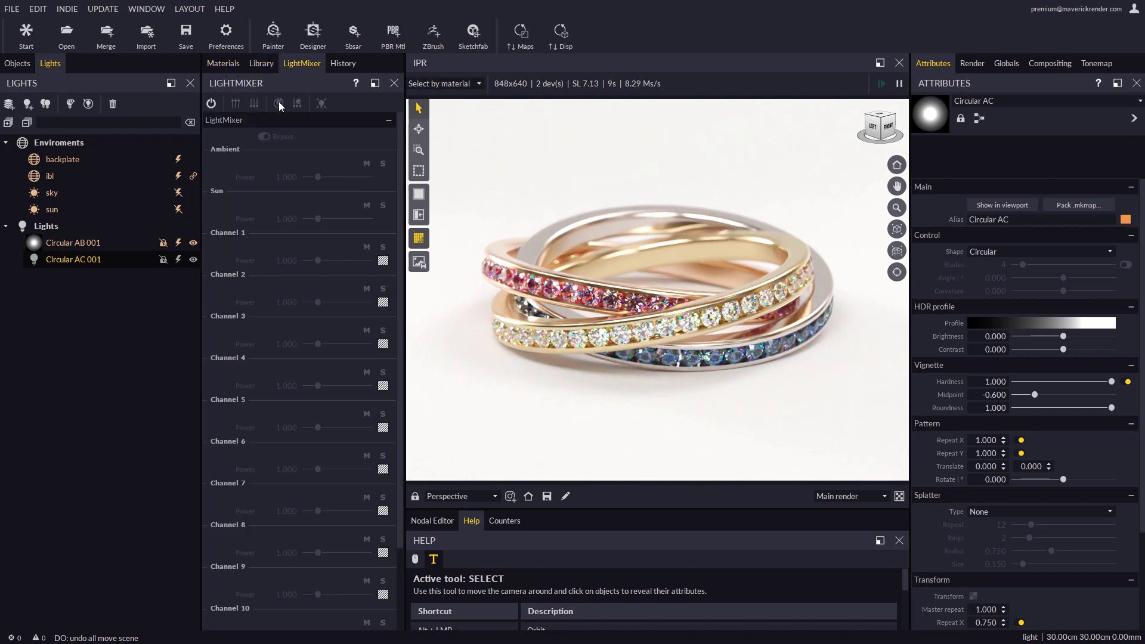
left_click(211, 104)
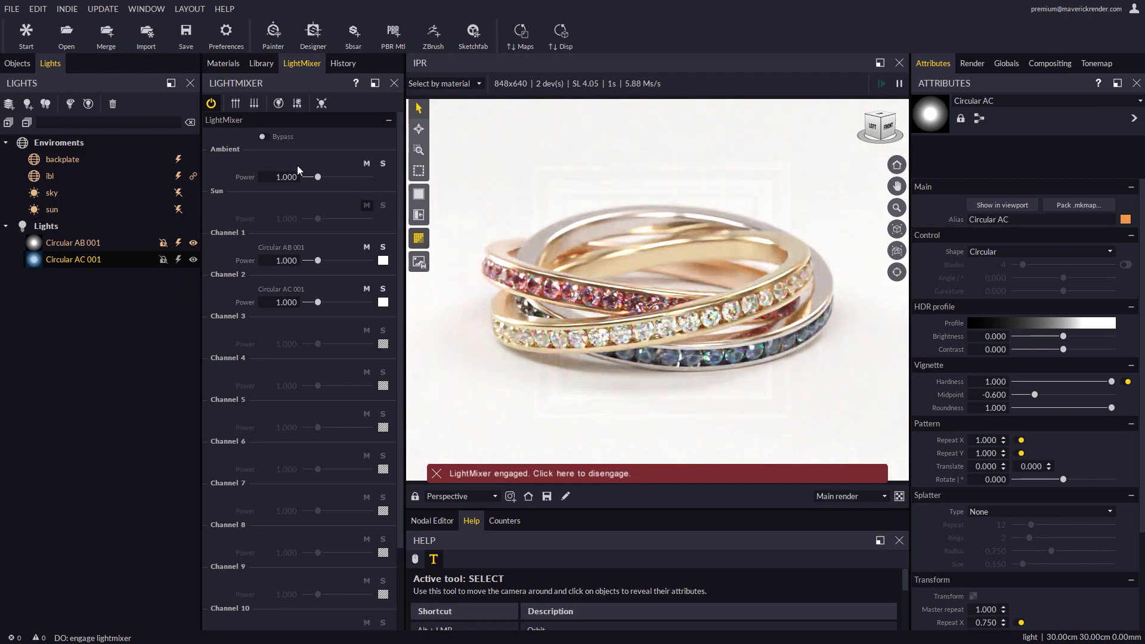
left_click(254, 105)
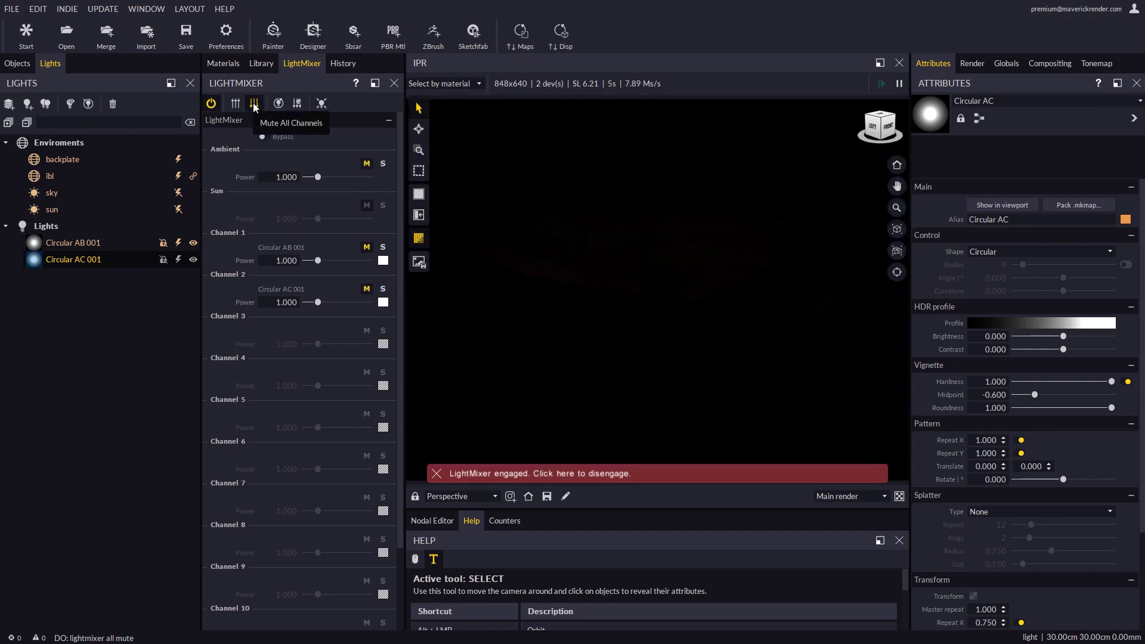
left_click(367, 166)
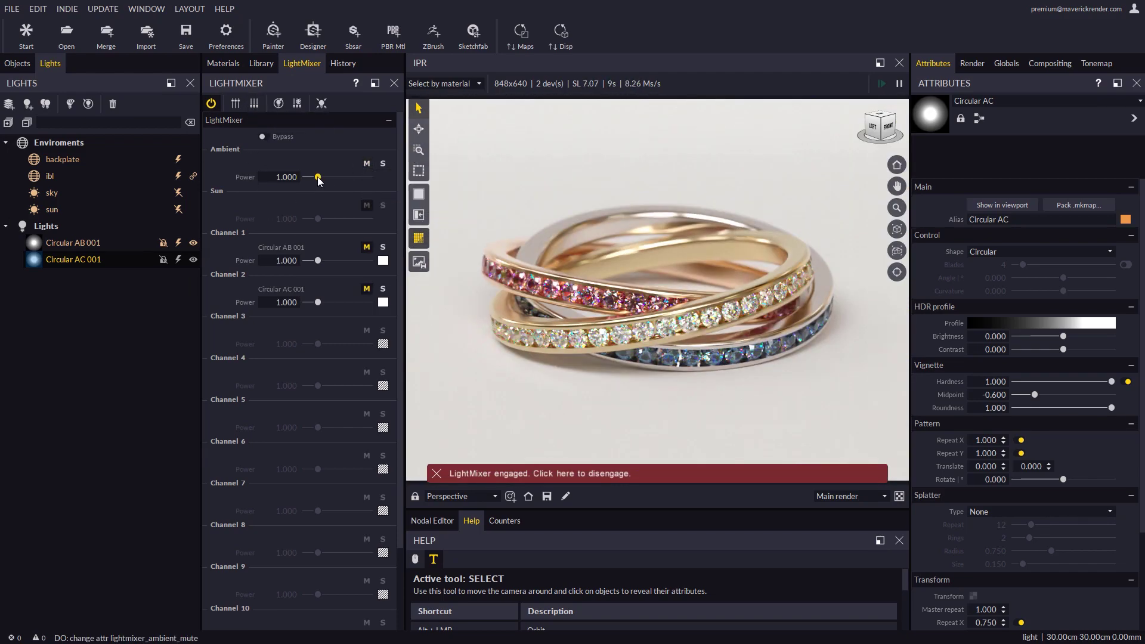
left_click_drag(318, 177, 316, 181)
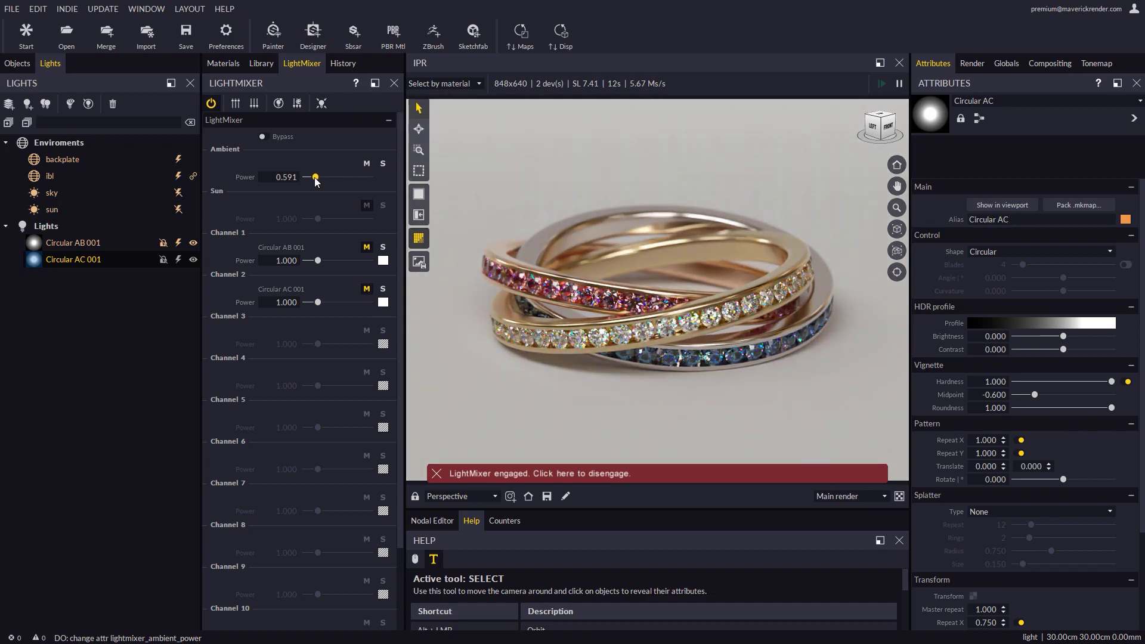
Set Circular AB 001 to 1.579, unmute Circular AC 001, set ambient to 0.450, and consolidate.
left_click(366, 247)
left_click_drag(318, 261, 321, 303)
left_click(367, 164)
left_click(367, 289)
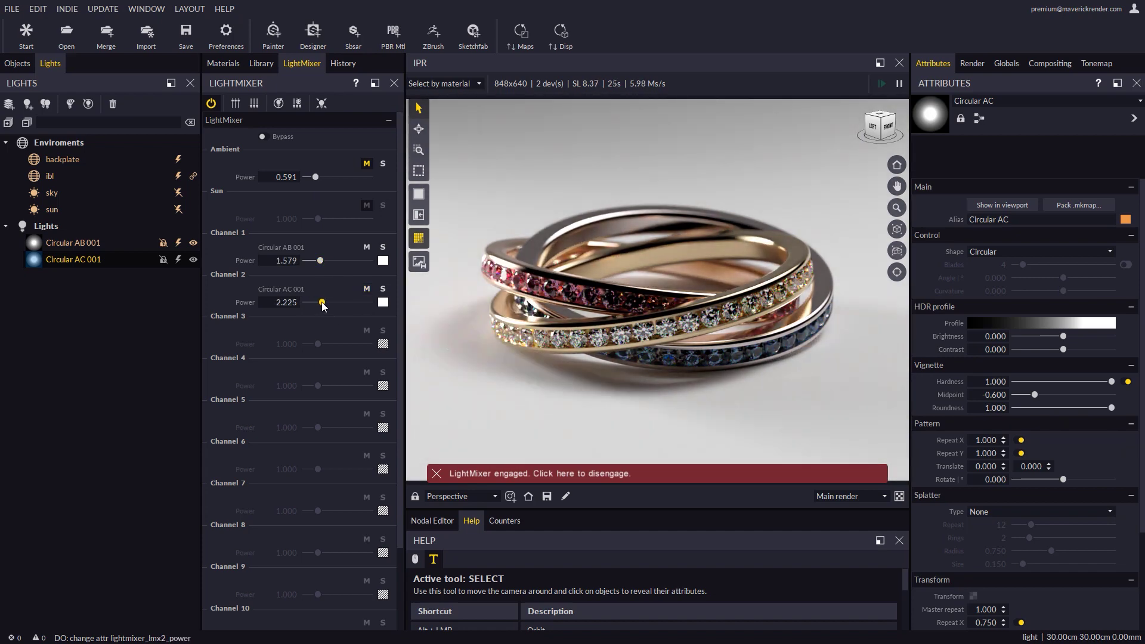
left_click(366, 163)
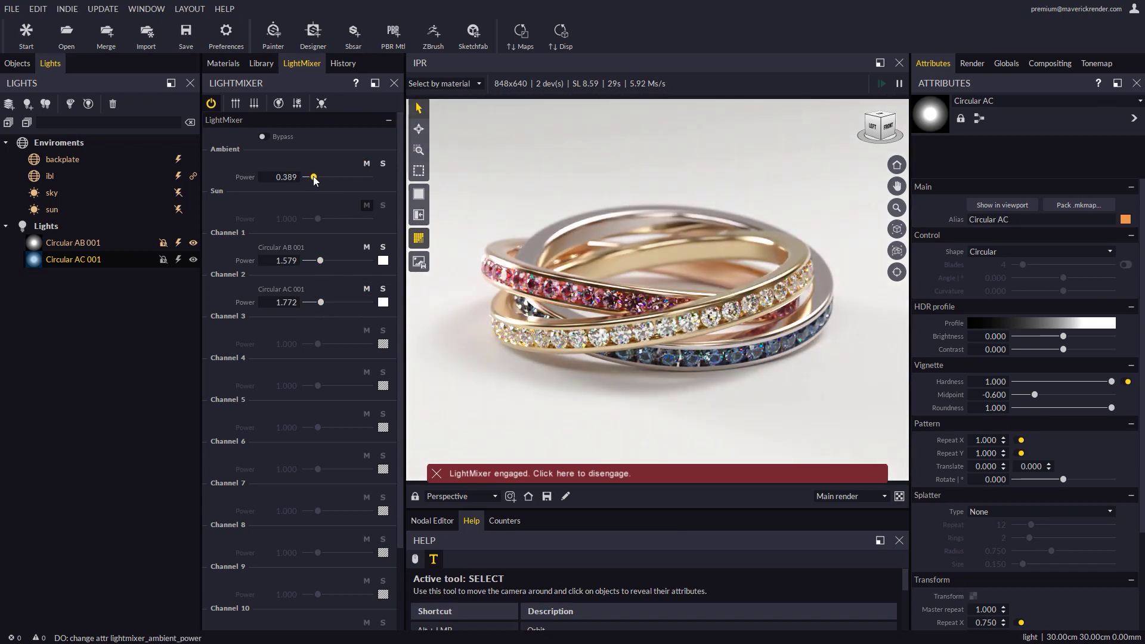
left_click_drag(316, 181, 311, 189)
left_click(321, 105)
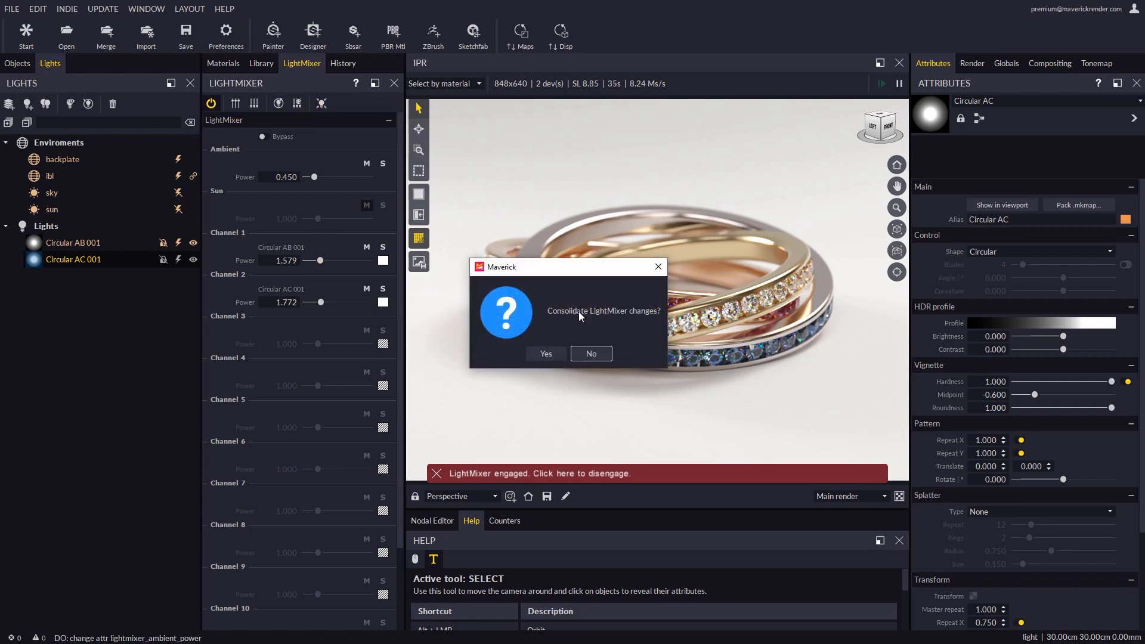
Confirm the light-mix consolidation, then grade tonemapping to midtones 3.179, contrast 1.676, vibrance 1.098.
left_click(545, 354)
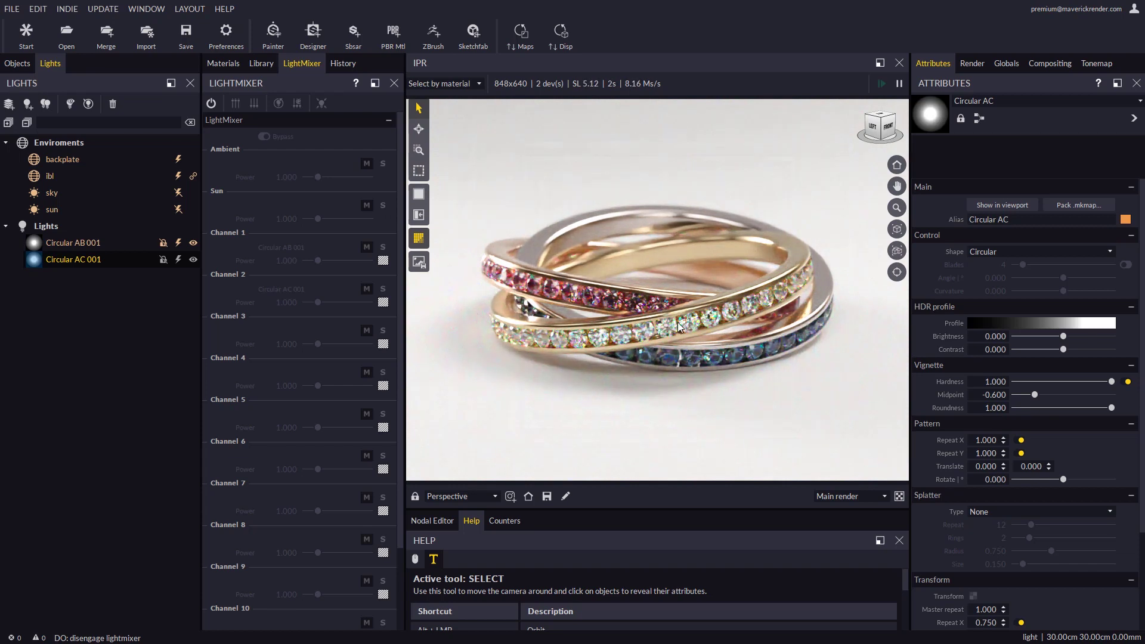
left_click(1095, 66)
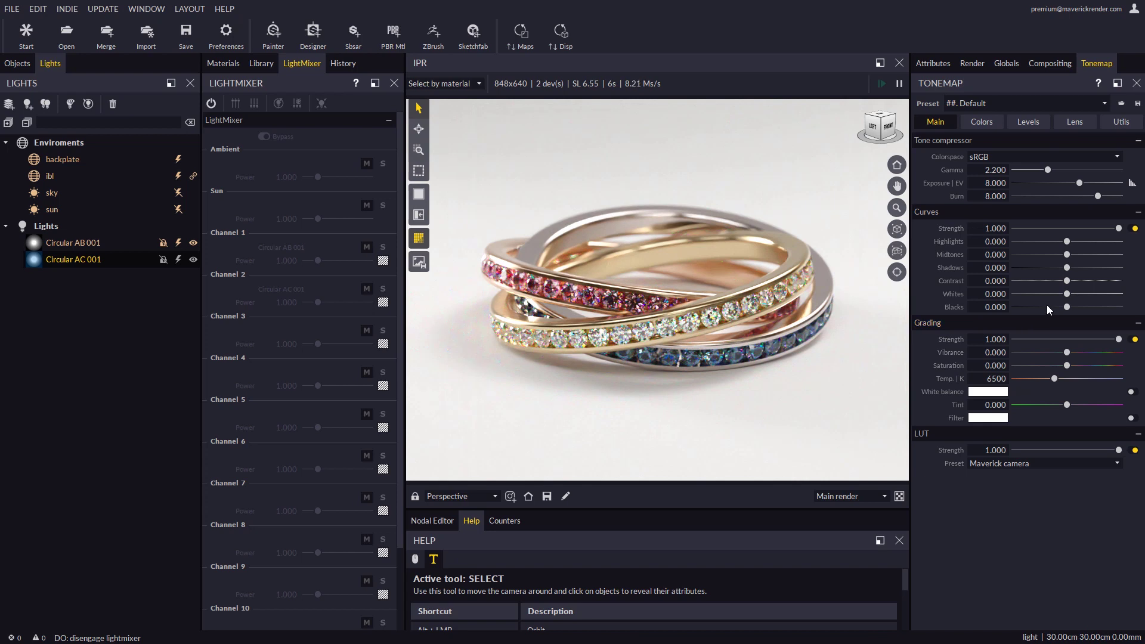
left_click_drag(1068, 281, 1084, 257)
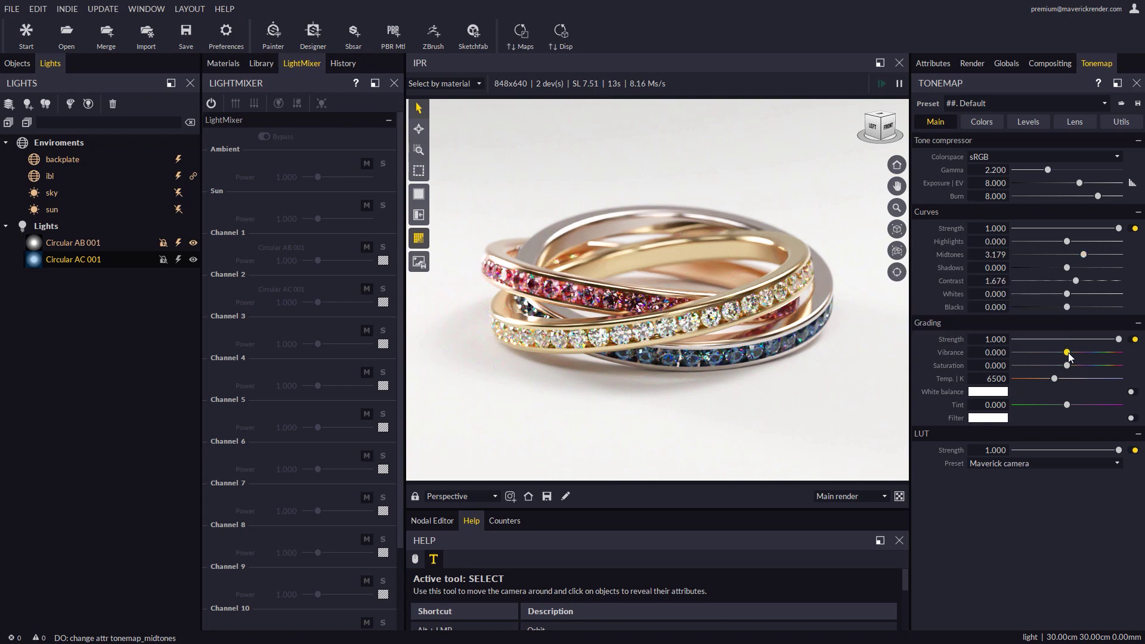
left_click_drag(1066, 352, 1071, 352)
Select the room backdrop, enable compositing render sets, and set object set IDs to All.
left_click(17, 63)
left_click(62, 310)
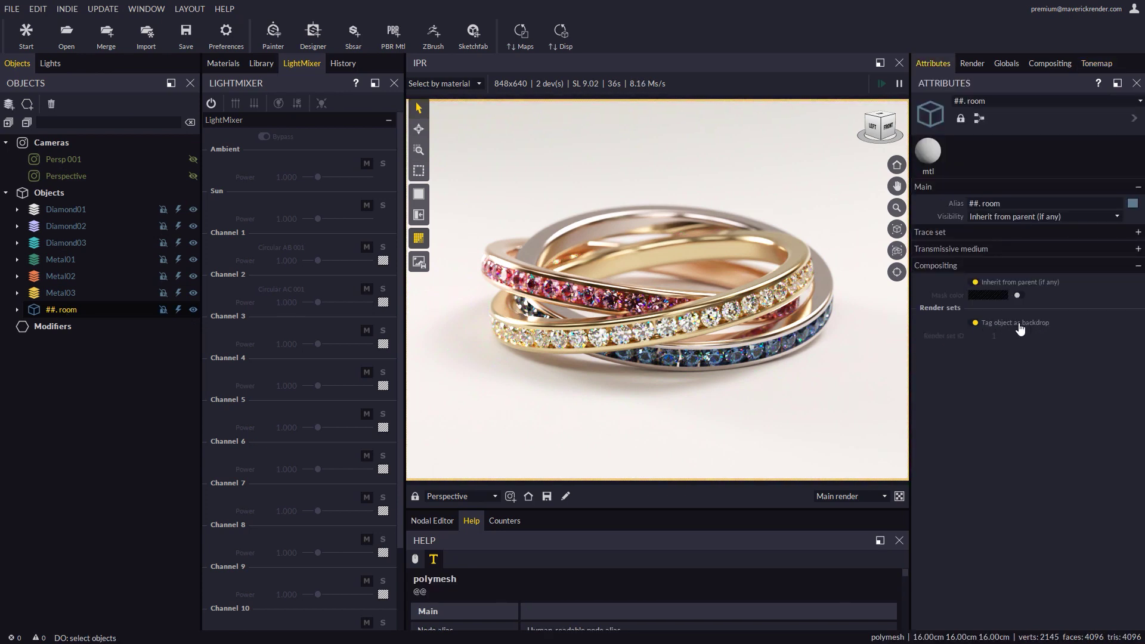
left_click(1060, 65)
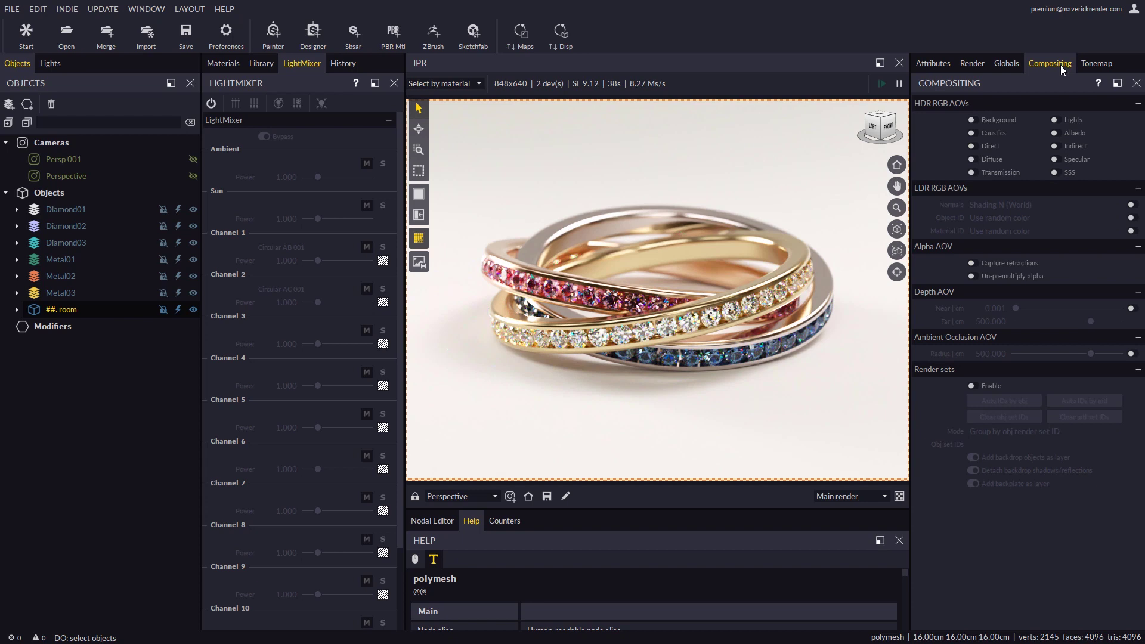
left_click(971, 385)
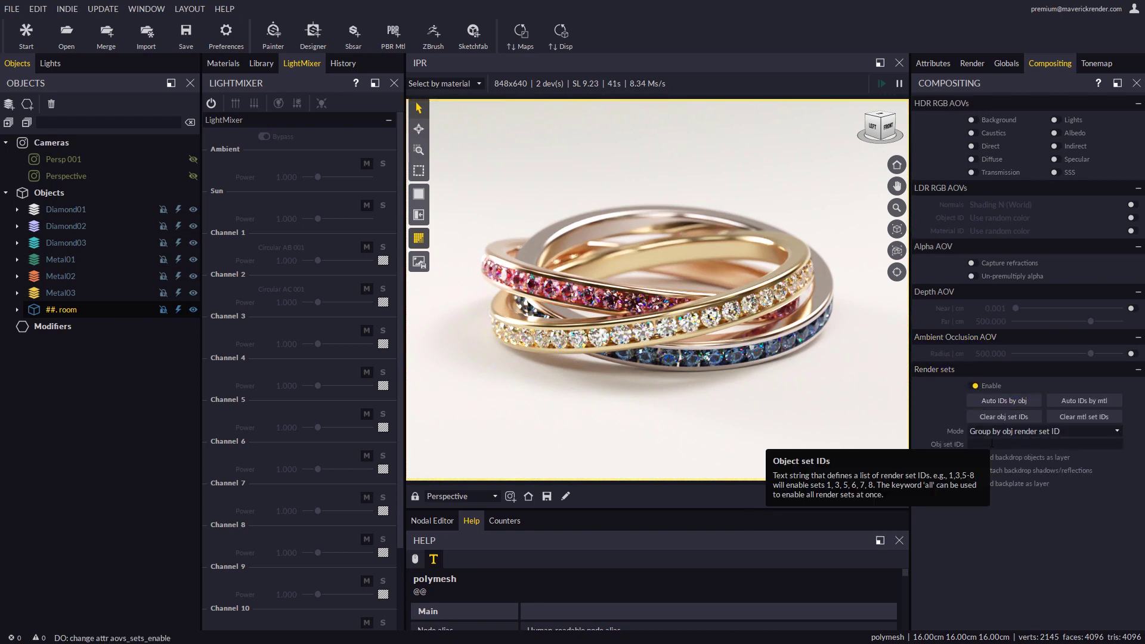
left_click(991, 444)
type("All")
key("Return")
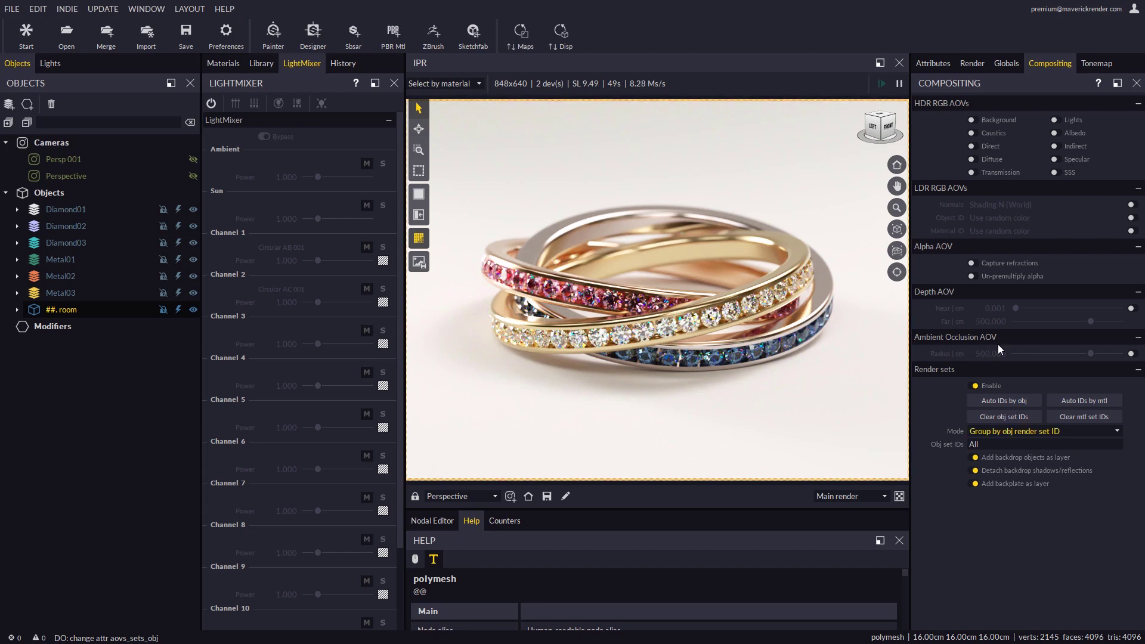
Set the render output filename to Ring with PSD 16-bit pixel format.
left_click(972, 63)
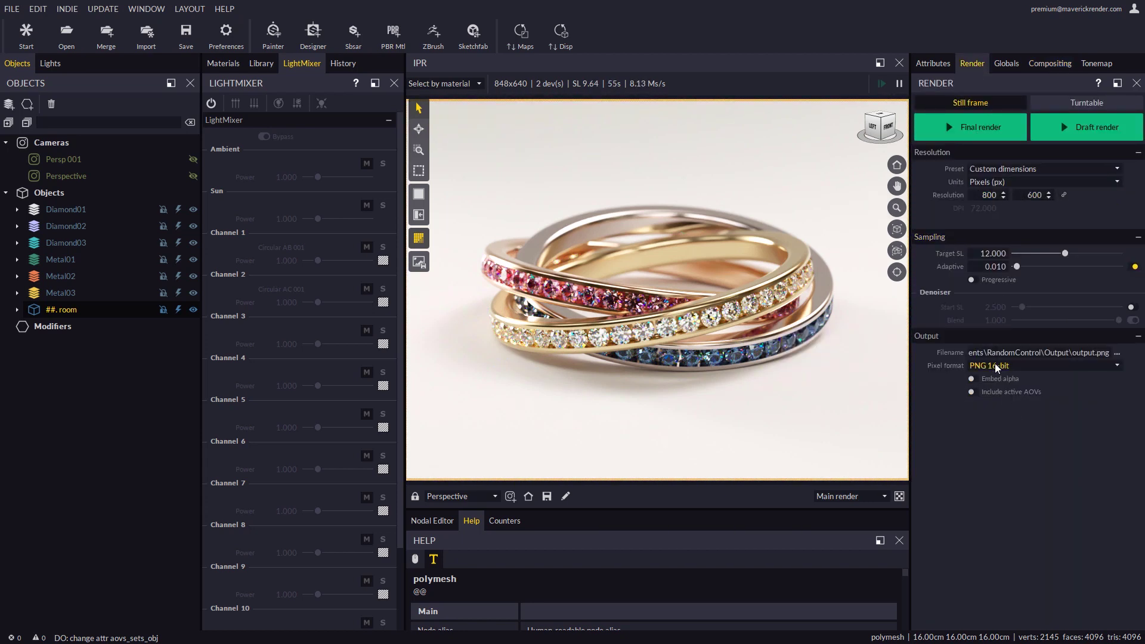
left_click(1117, 353)
type("Rin")
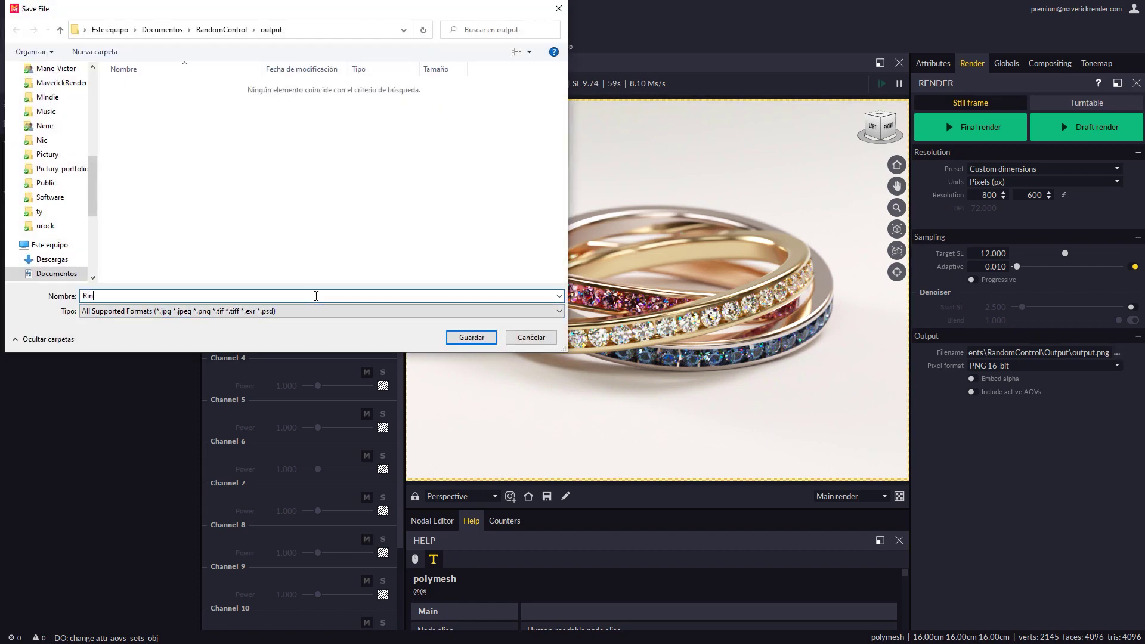
type("g")
left_click(471, 337)
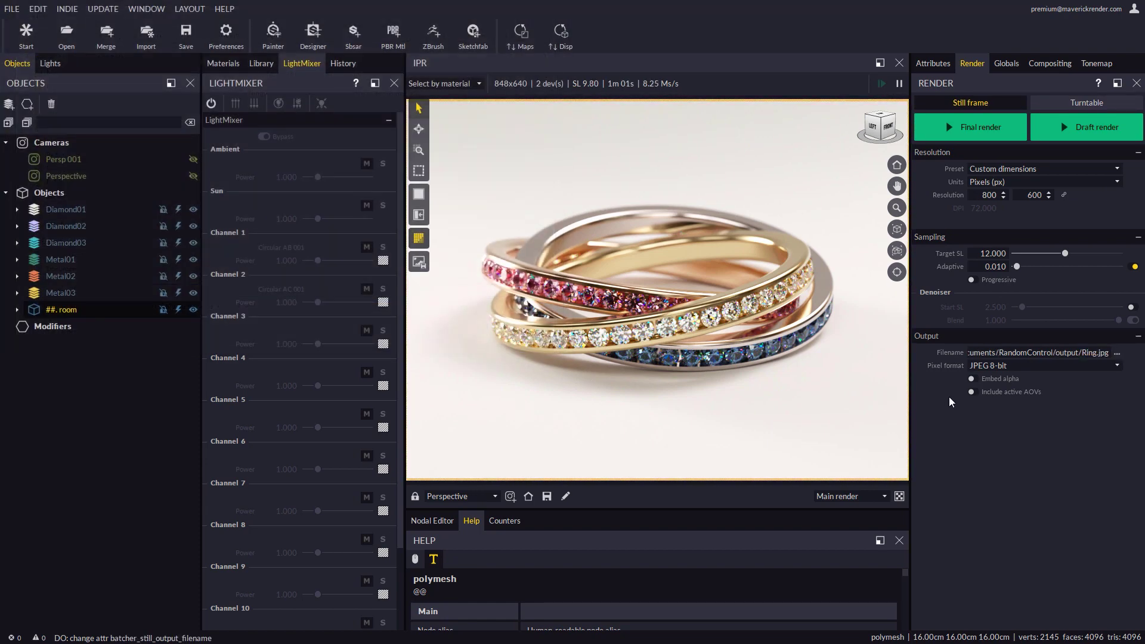
left_click(1002, 365)
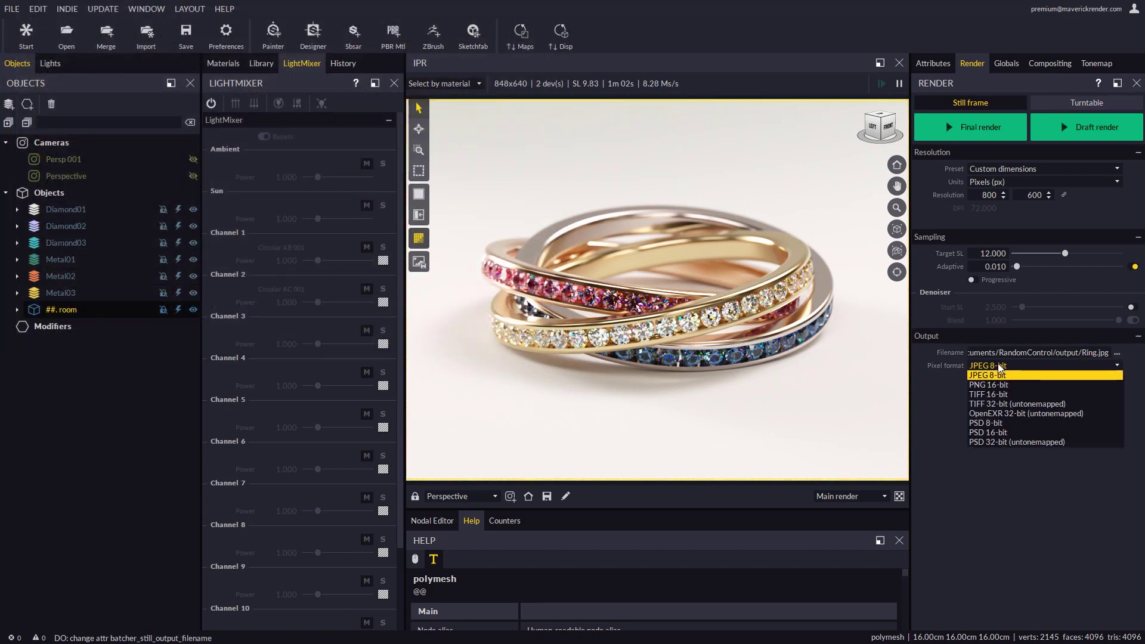
left_click(990, 433)
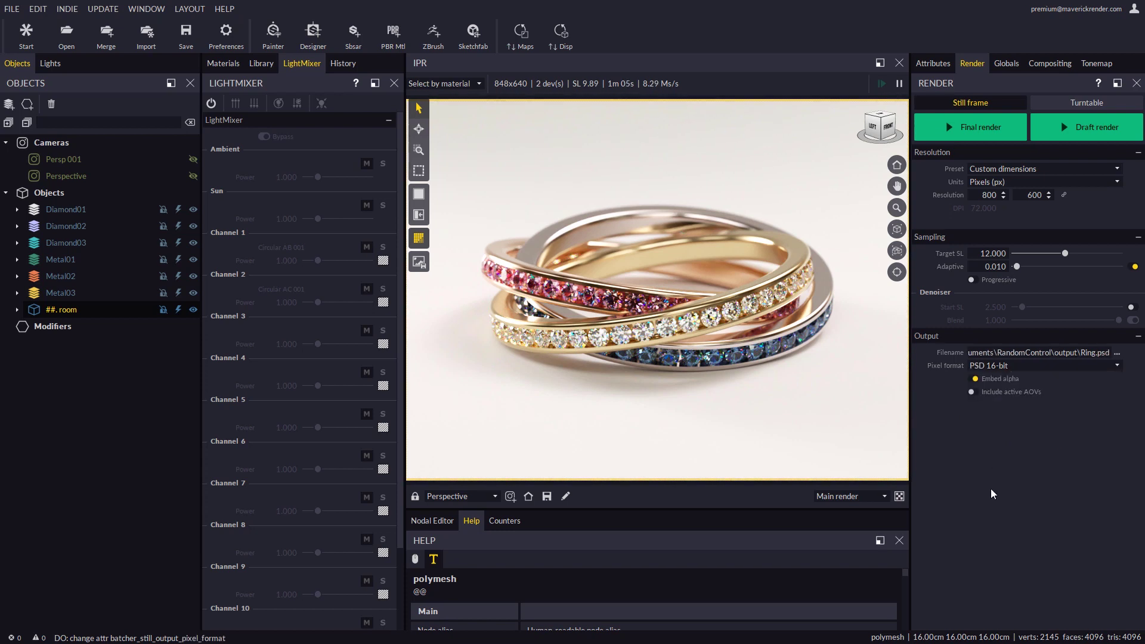
Enable the denoiser, set target sample level 9, and start the final render.
left_click(1133, 319)
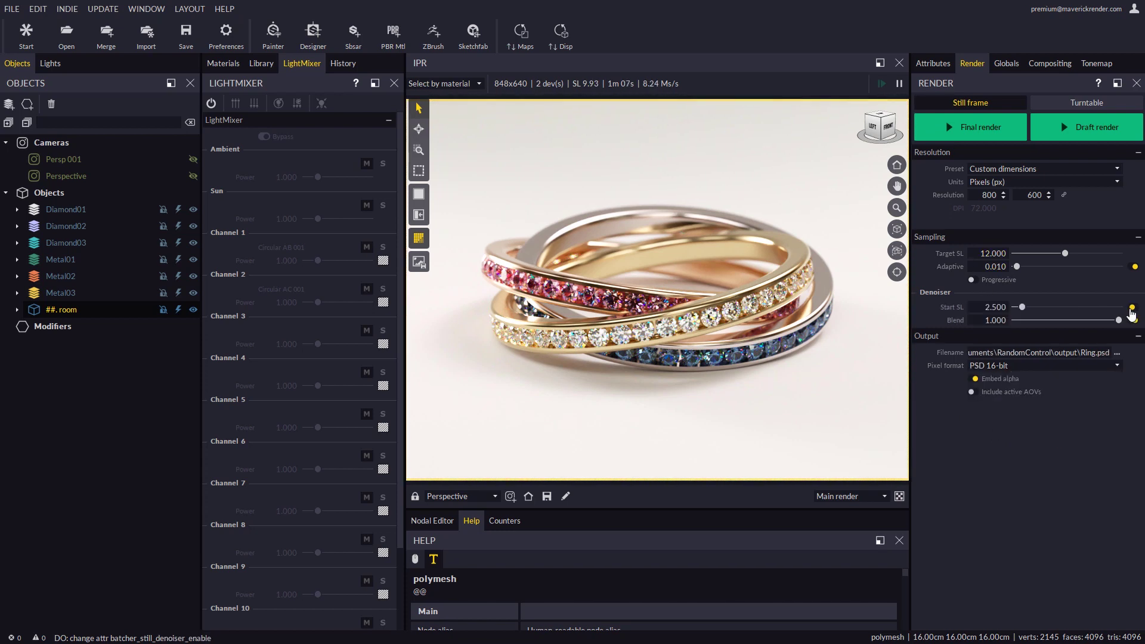
left_click(993, 253)
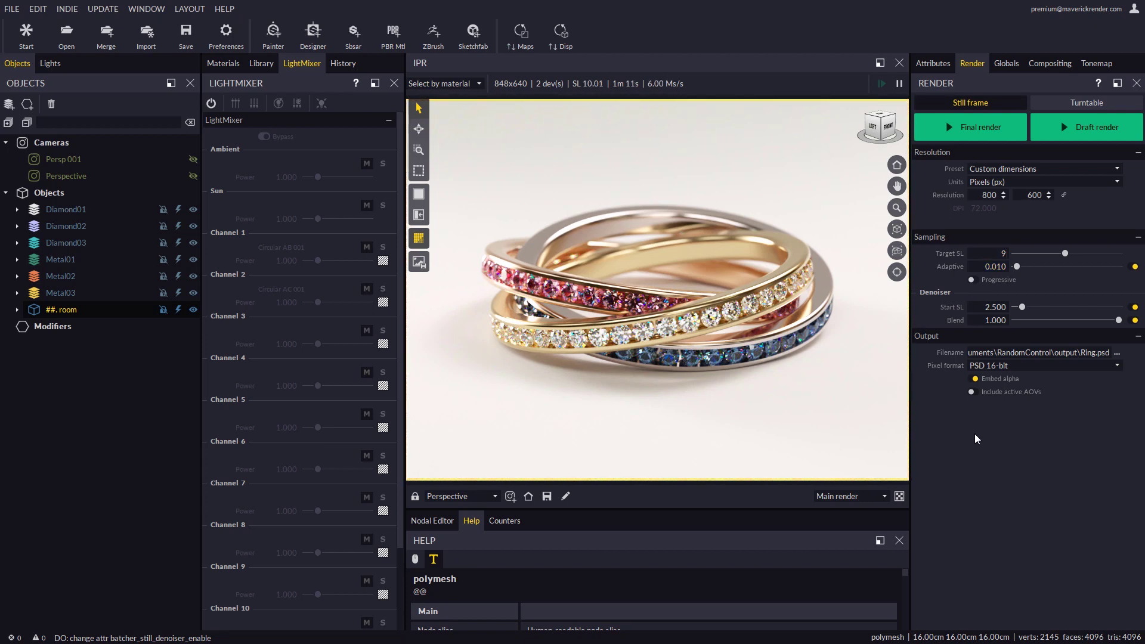
type("9")
key("Return")
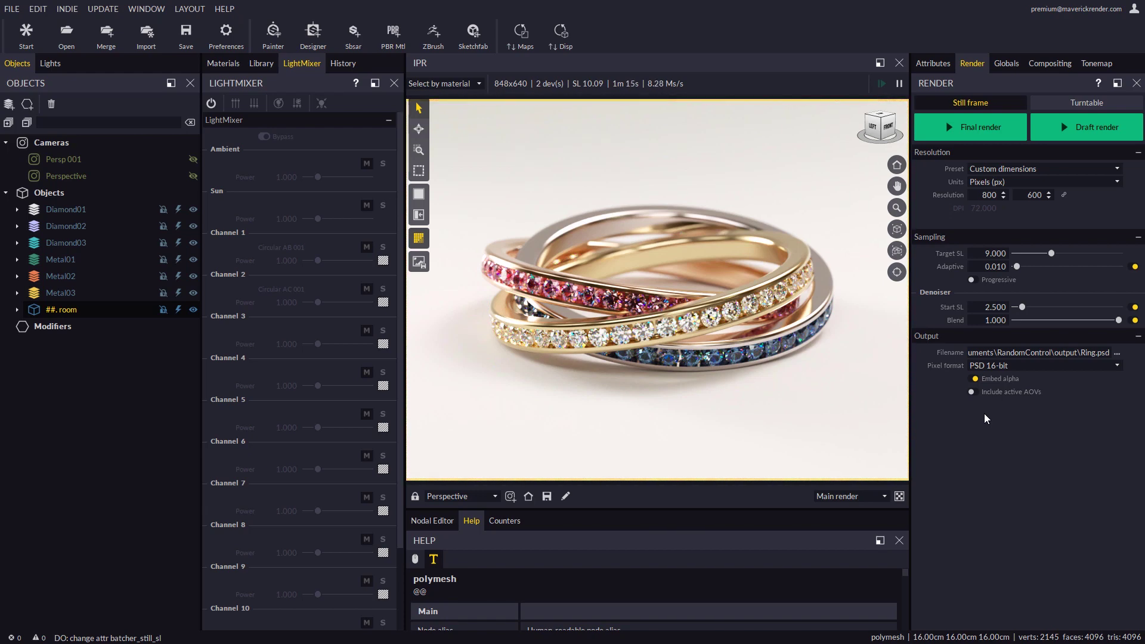
left_click(980, 128)
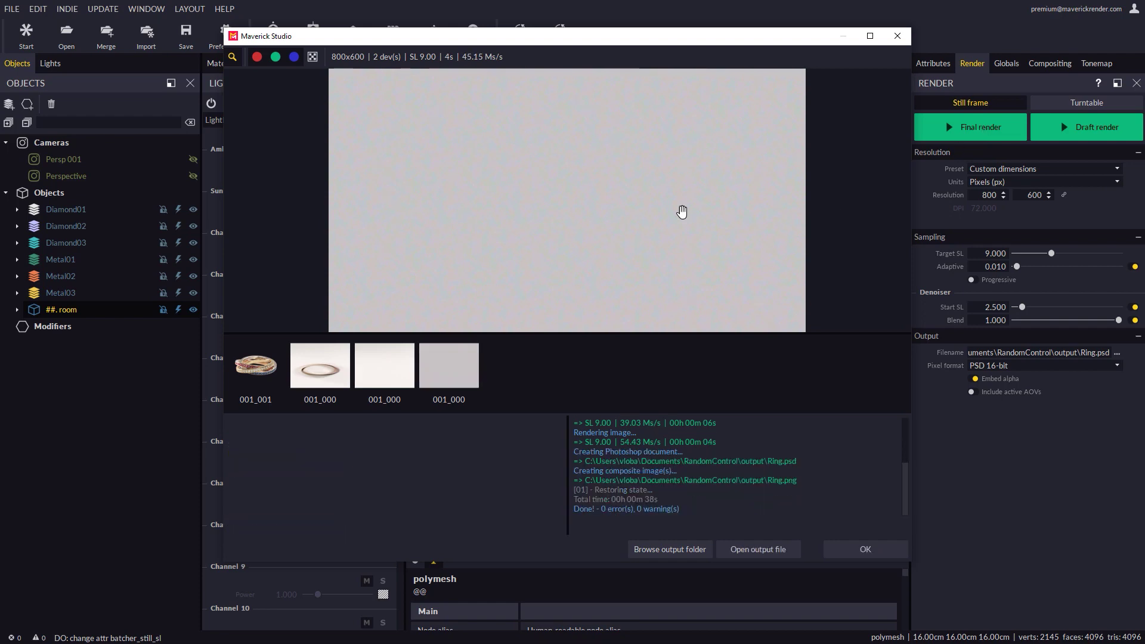
Open the finished Ring.psd render in Photoshop.
left_click(757, 549)
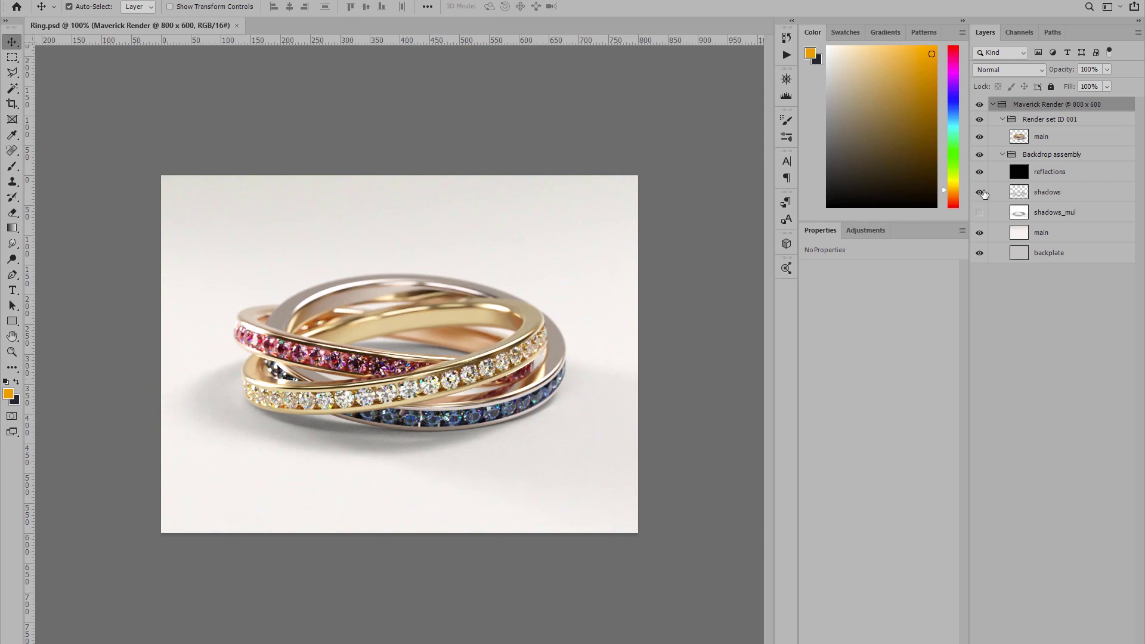
Toggle the ring render and shadows layers off and on to inspect the backdrop.
left_click(980, 136)
left_click(981, 137)
left_click(980, 192)
left_click(980, 193)
Add a new orange-filled layer above the backdrop main layer.
left_click(1060, 238)
key("ctrl+shift+n")
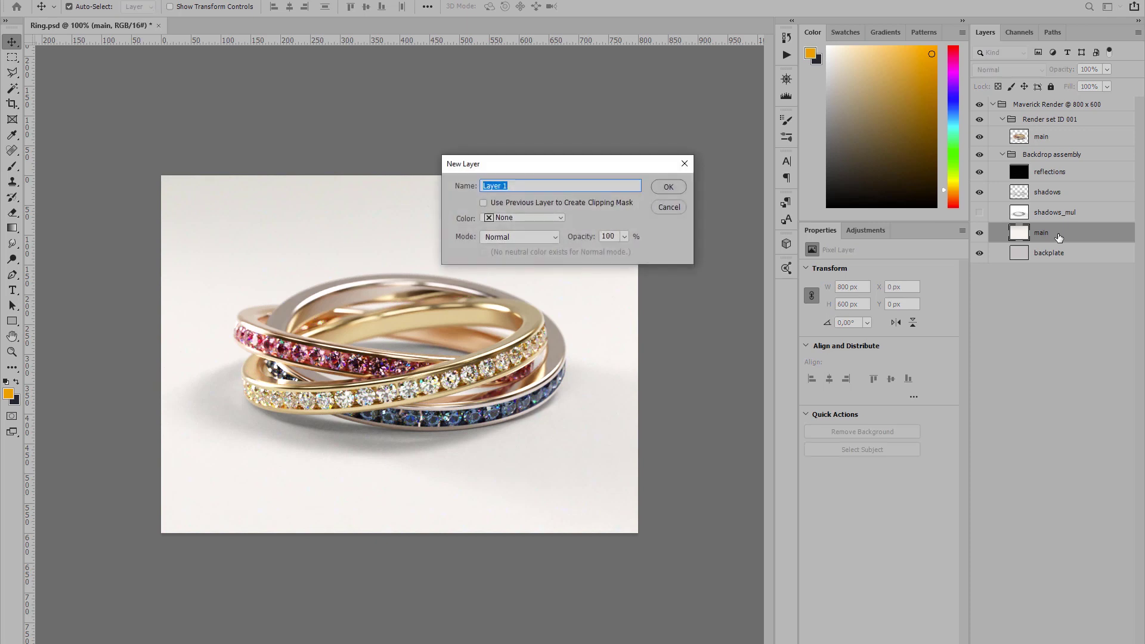
key("Return")
key("alt+BackSpace")
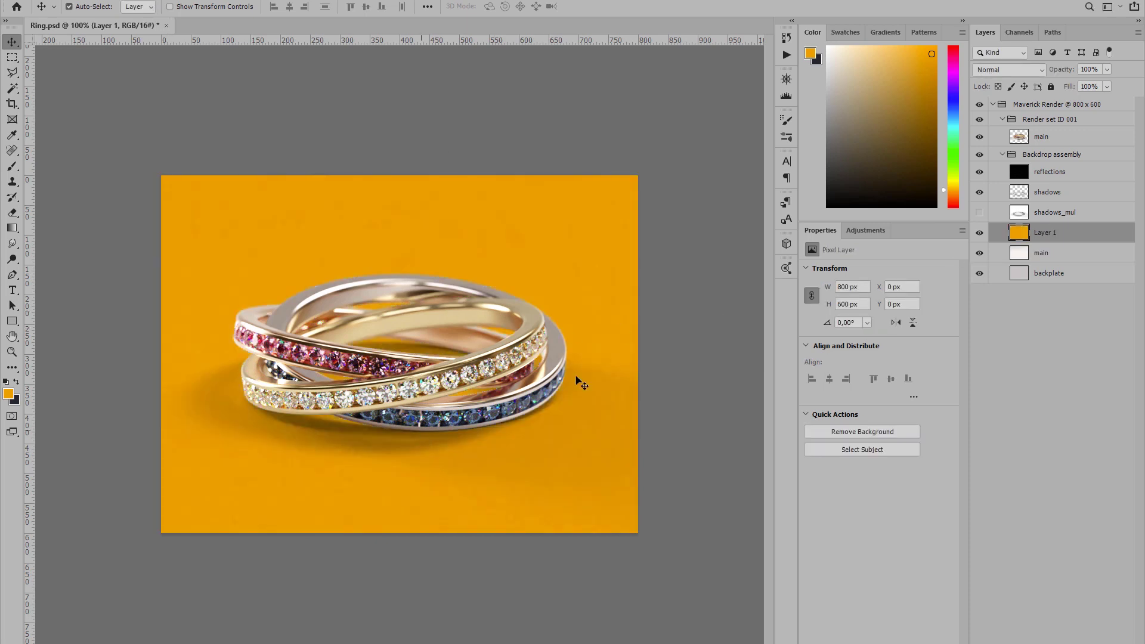
Open Ring_shadows_composite.png from the render output folder in Photoshop.
key("alt+Tab")
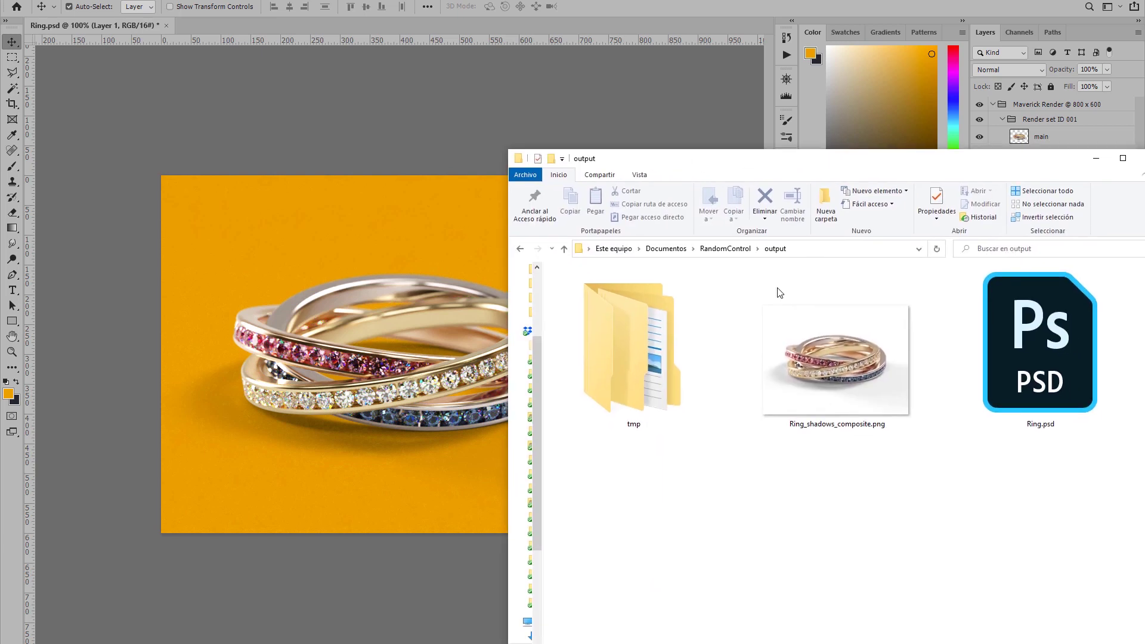
left_click(853, 369)
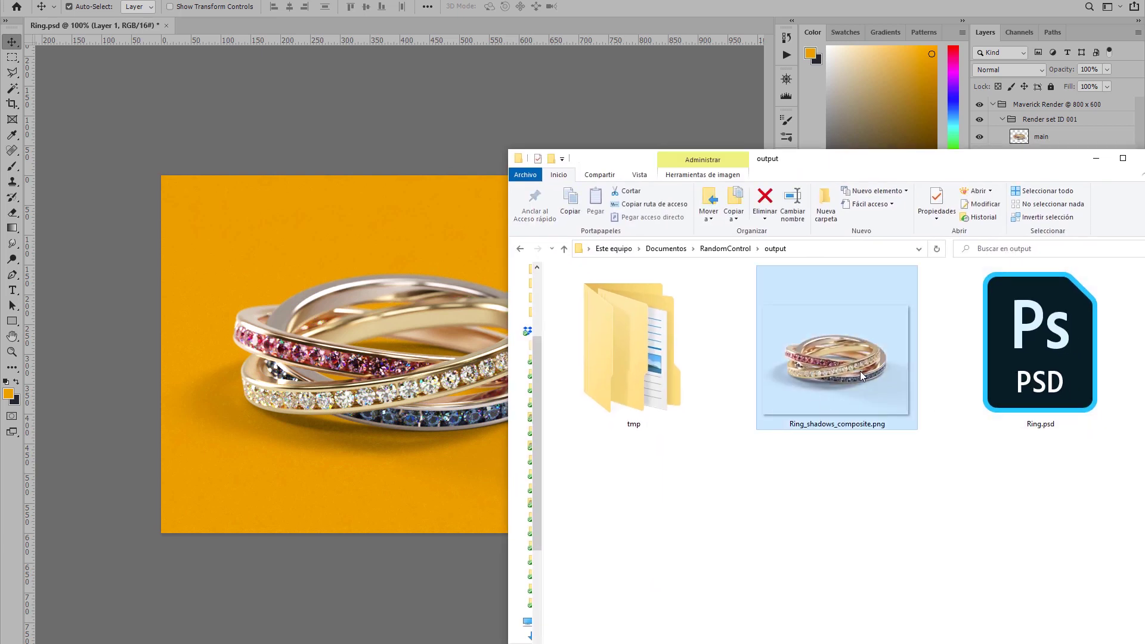
left_click_drag(858, 373, 583, 24)
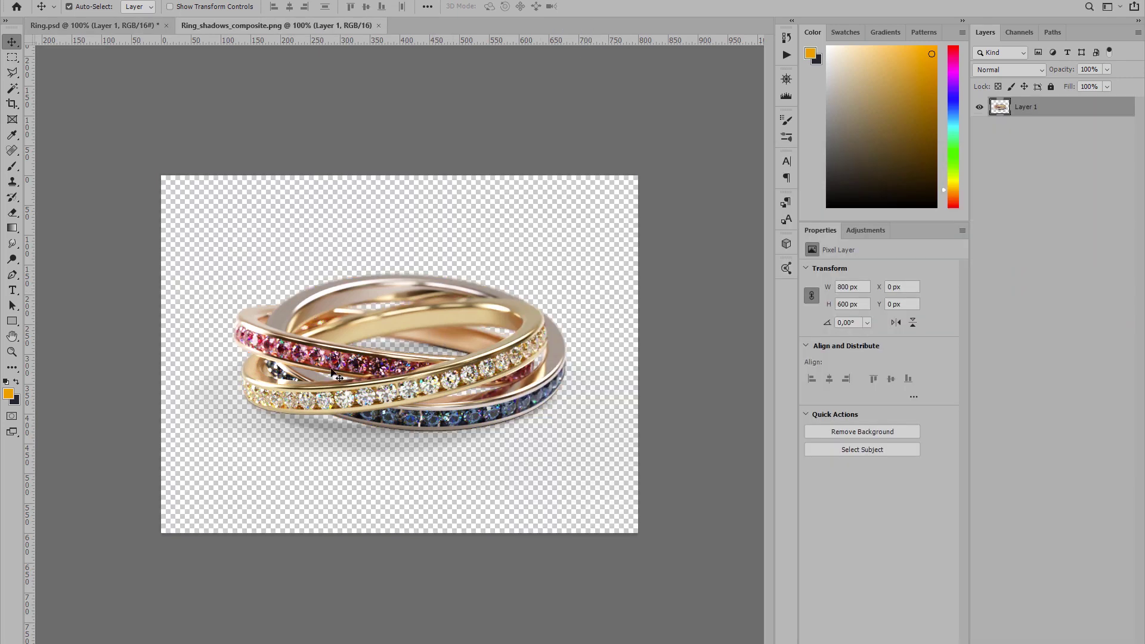
Add an orange-filled layer beneath the ring layer and nudge the ring up and right.
key("ctrl+shift+n")
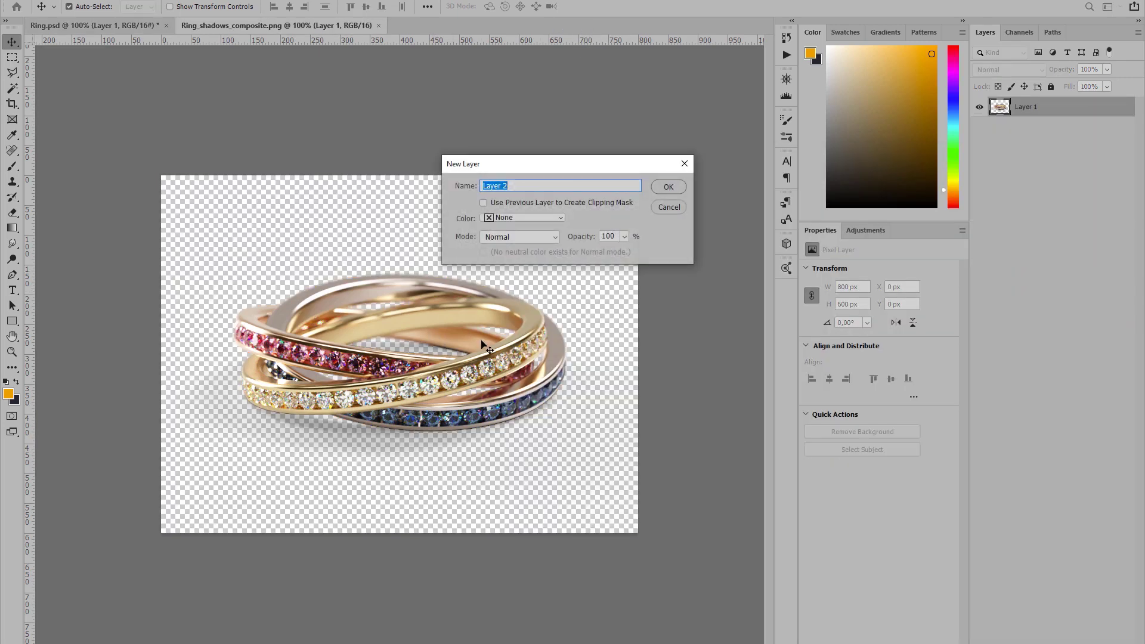
key("Return")
key("alt+BackSpace")
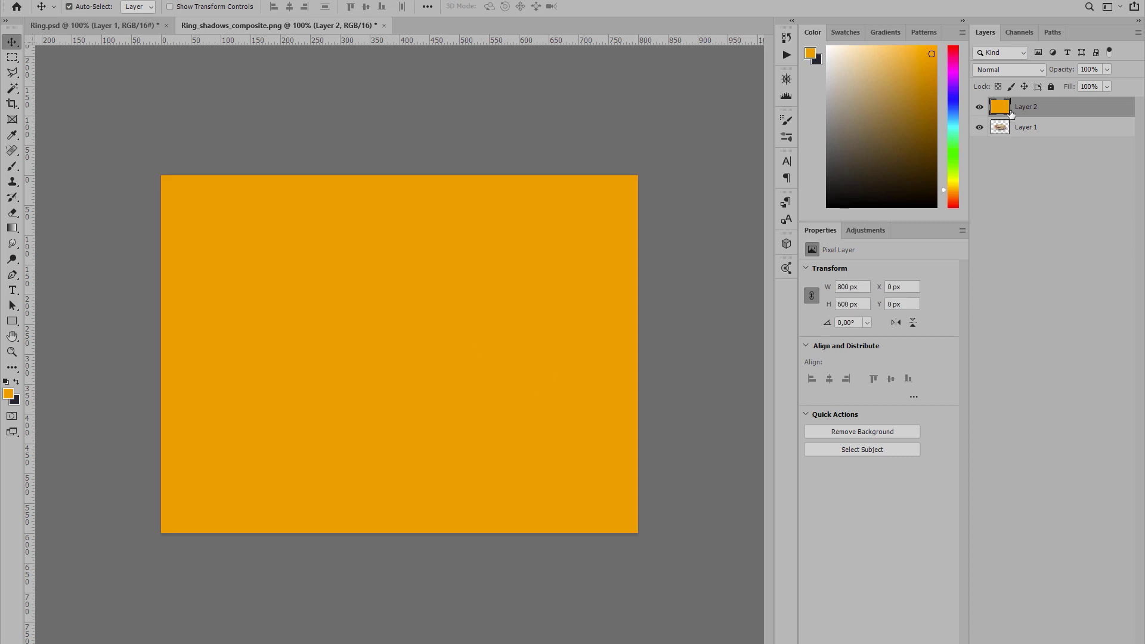
left_click_drag(1011, 114, 1011, 134)
left_click_drag(467, 385, 495, 402)
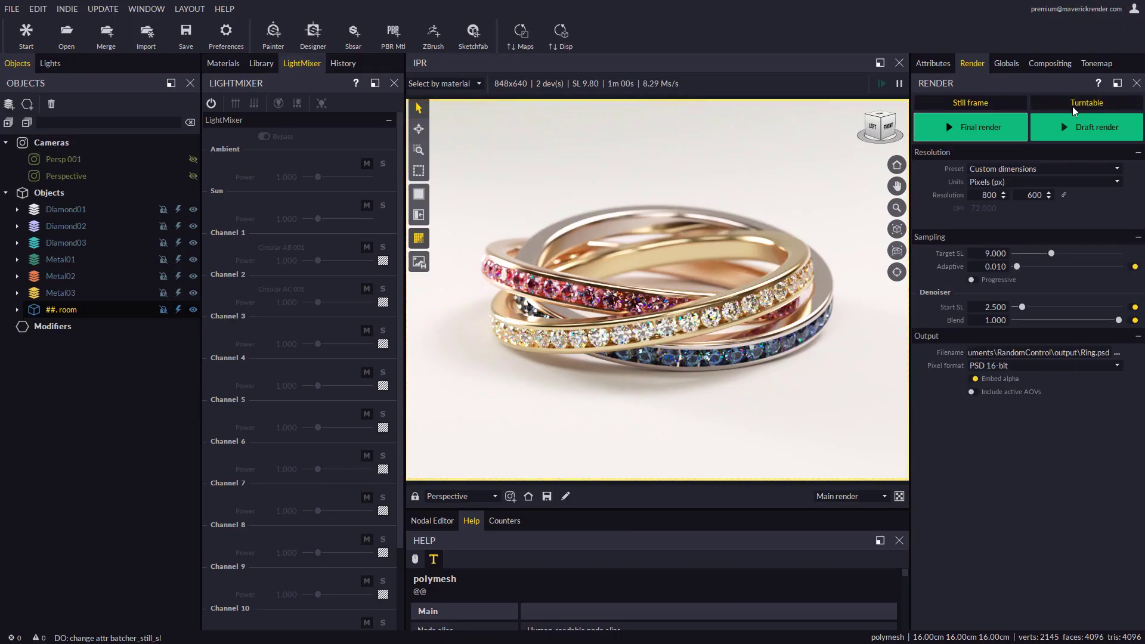
Set turntable rotation to Rotate objects, preview a mid-spin frame, and select ##. room.
left_click(1077, 105)
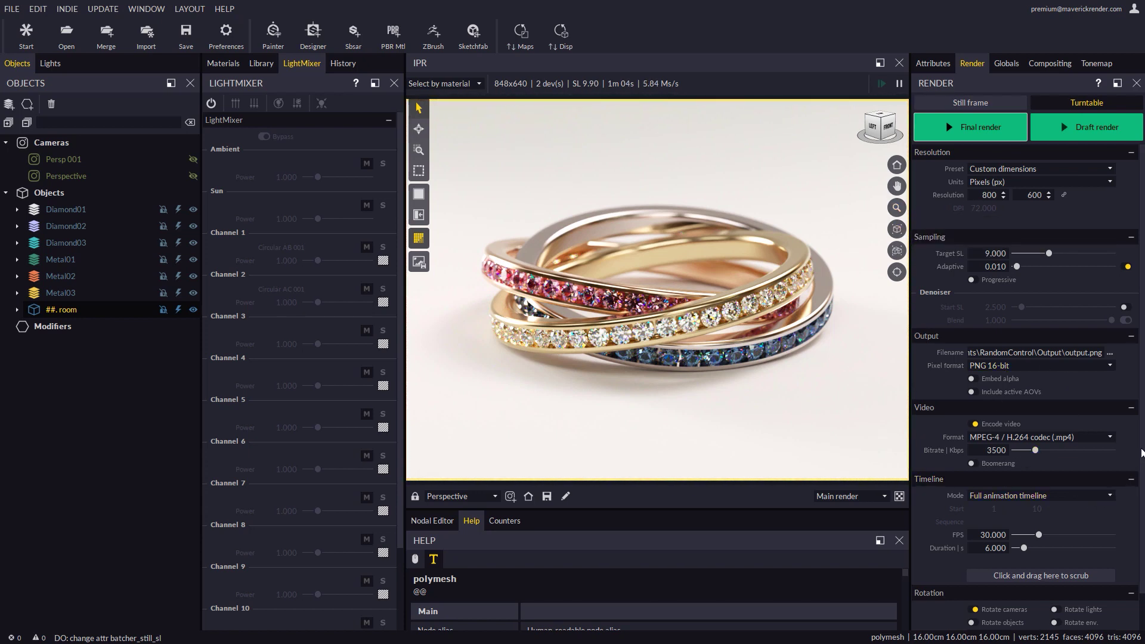
scroll(1056, 560, "down", 1)
left_click(975, 584)
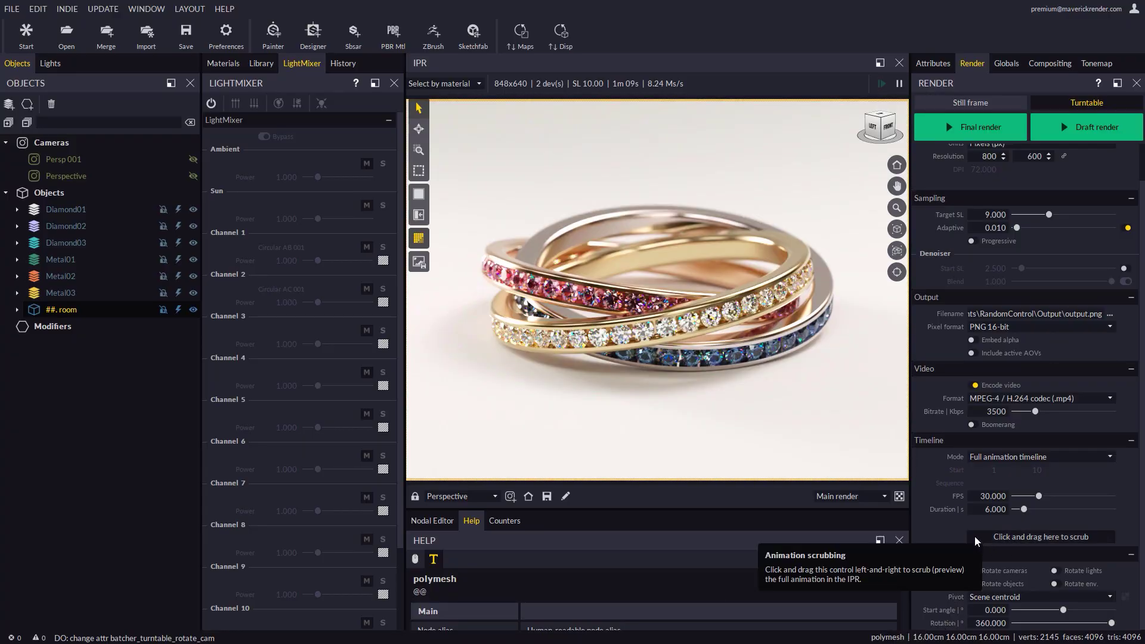
mouse_move(984, 540)
left_mouse_down()
mouse_move(1007, 541)
mouse_move(977, 542)
left_mouse_up()
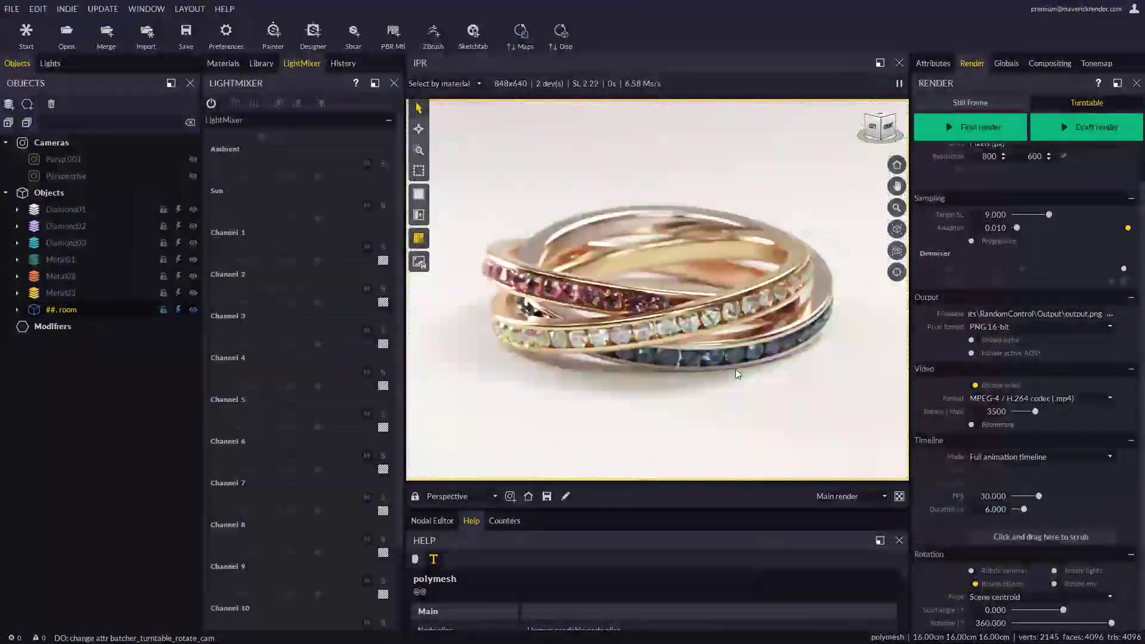
left_click(63, 311)
Lock the ##. room object and preview a later frame of the turntable spin.
left_click(163, 310)
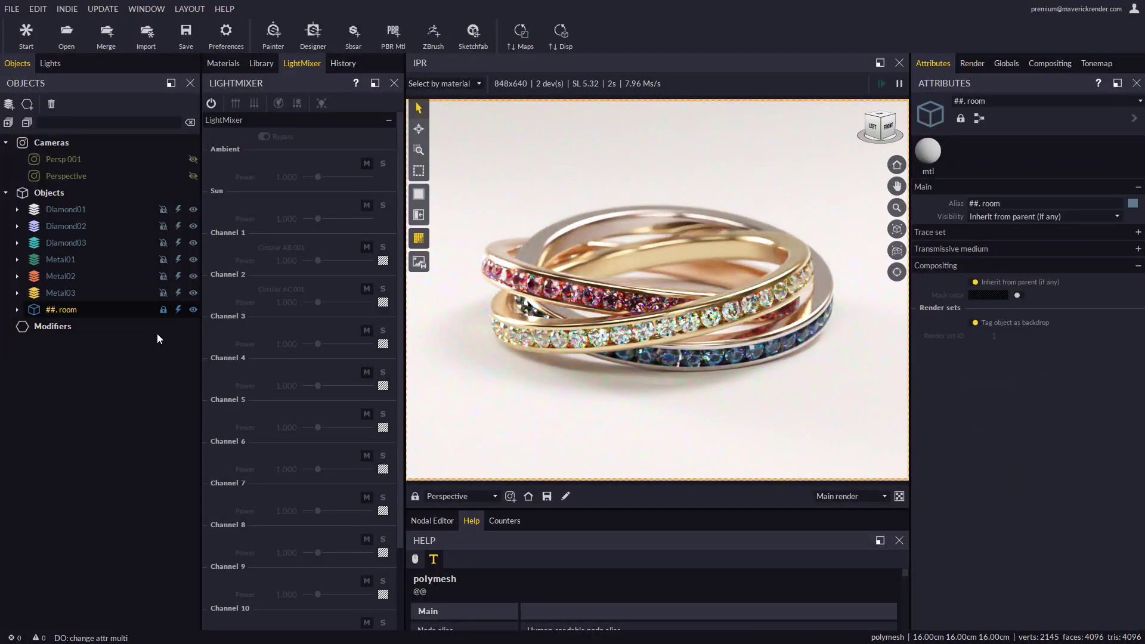
left_click(971, 63)
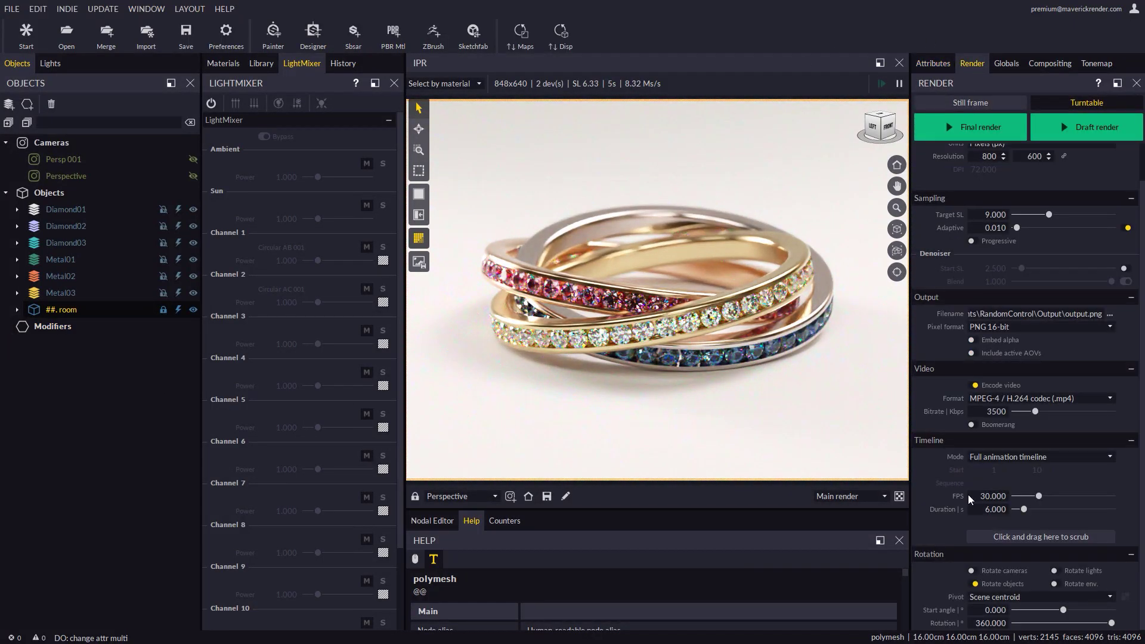
left_click_drag(973, 539, 940, 533)
Enable Denoiser, set Target SL to 8, and turn on Encode video for the turntable.
left_click(1124, 268)
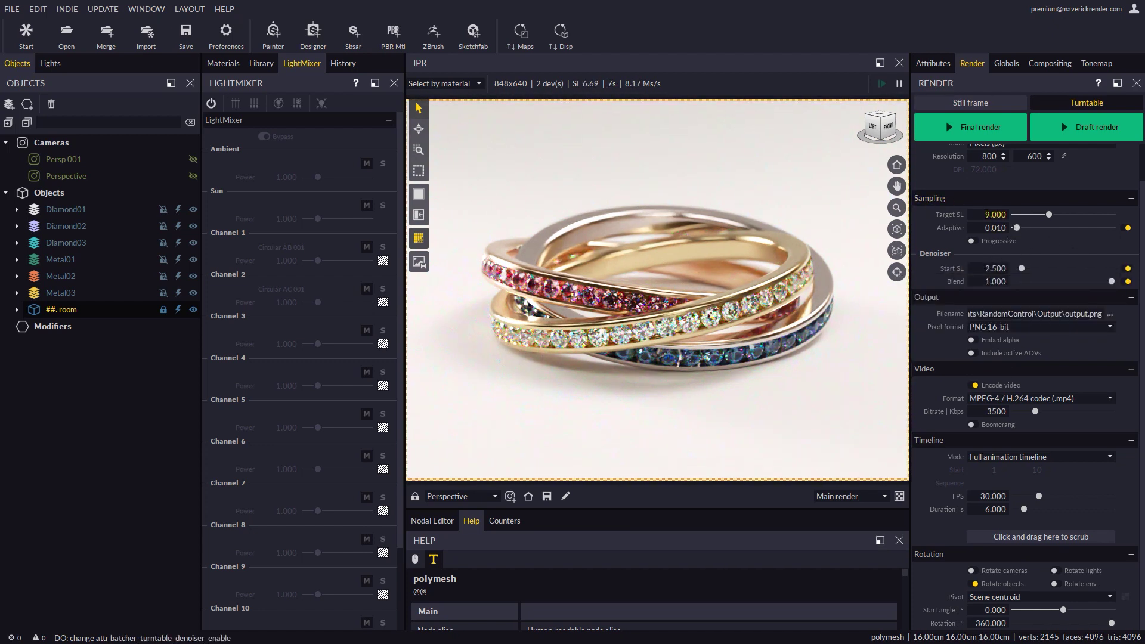
left_click(984, 214)
type("8")
key("Return")
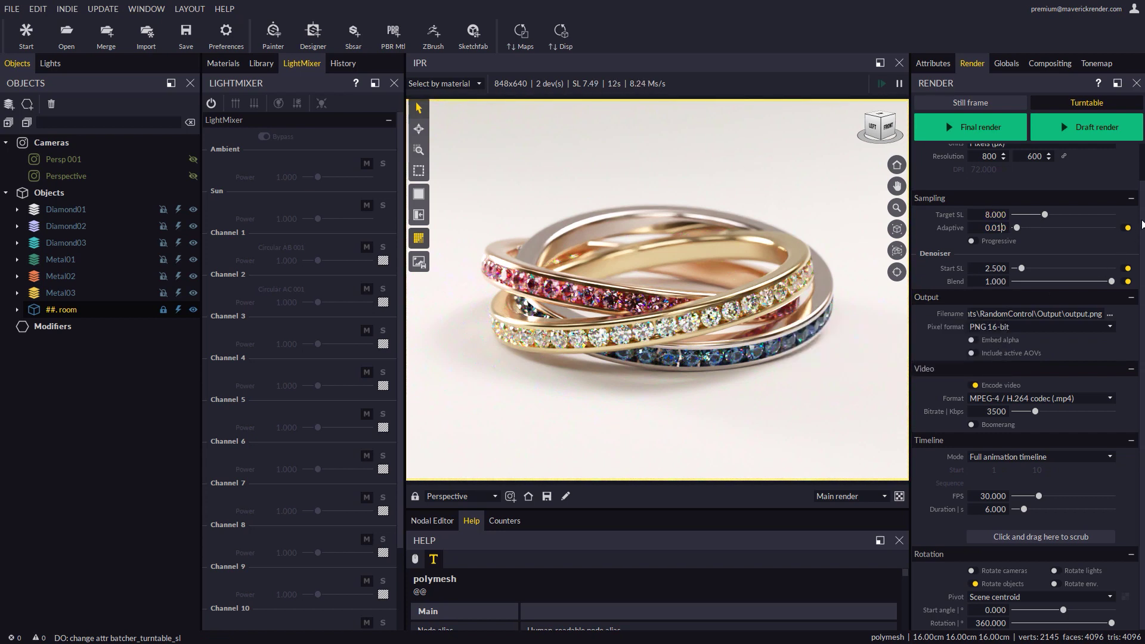
scroll(1112, 260, "up", 1)
left_click(975, 424)
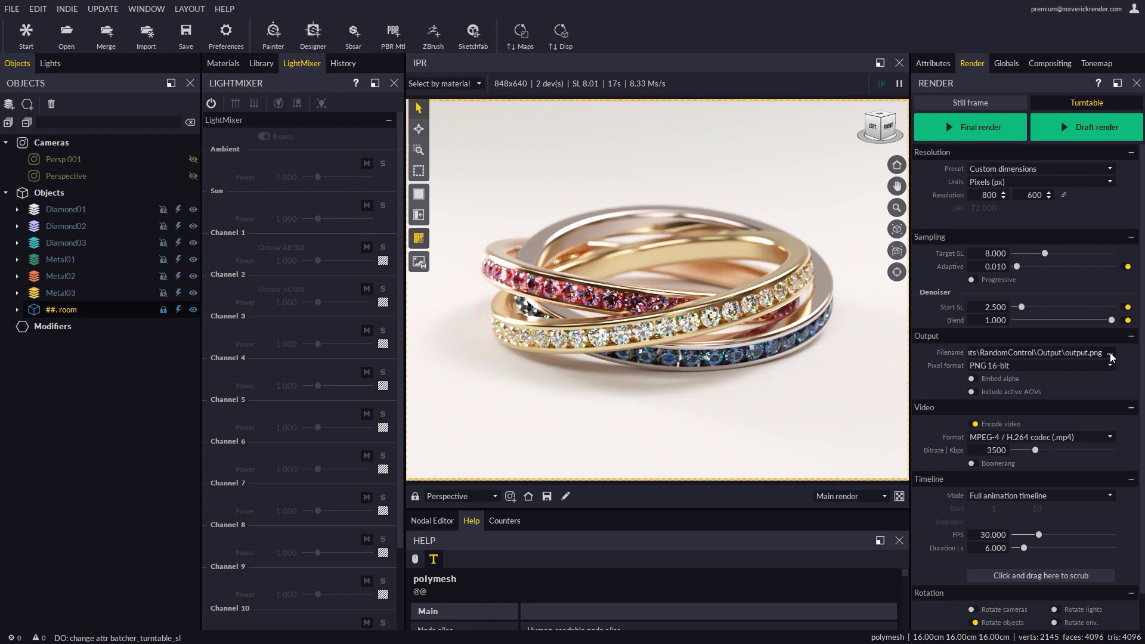
Run the final turntable render and play the resulting MP4 video in VLC.
left_click(975, 131)
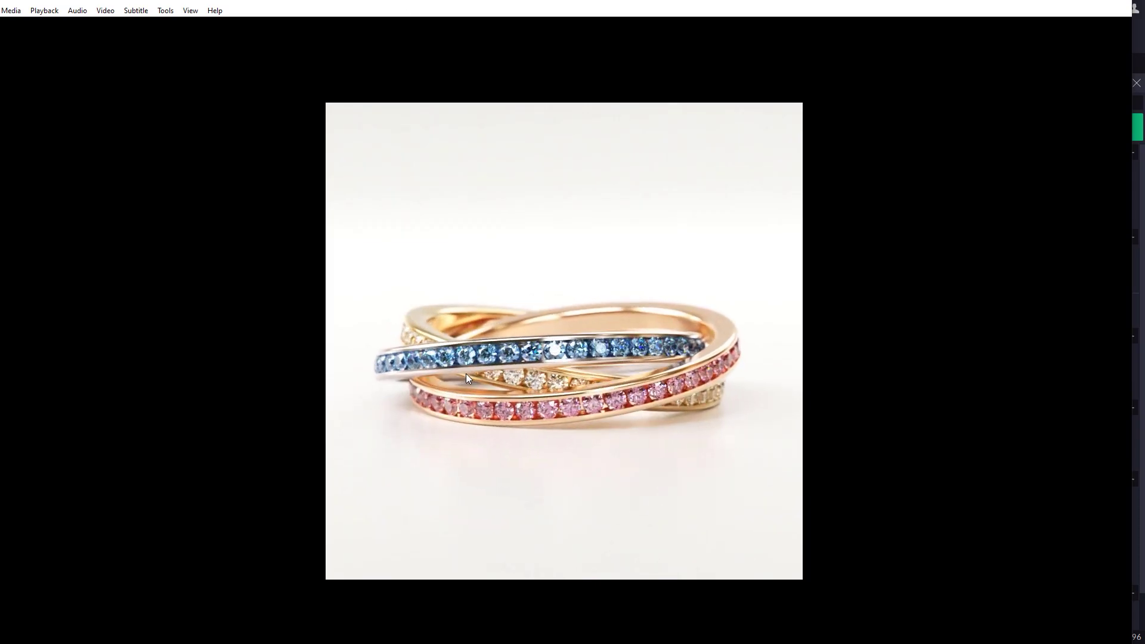